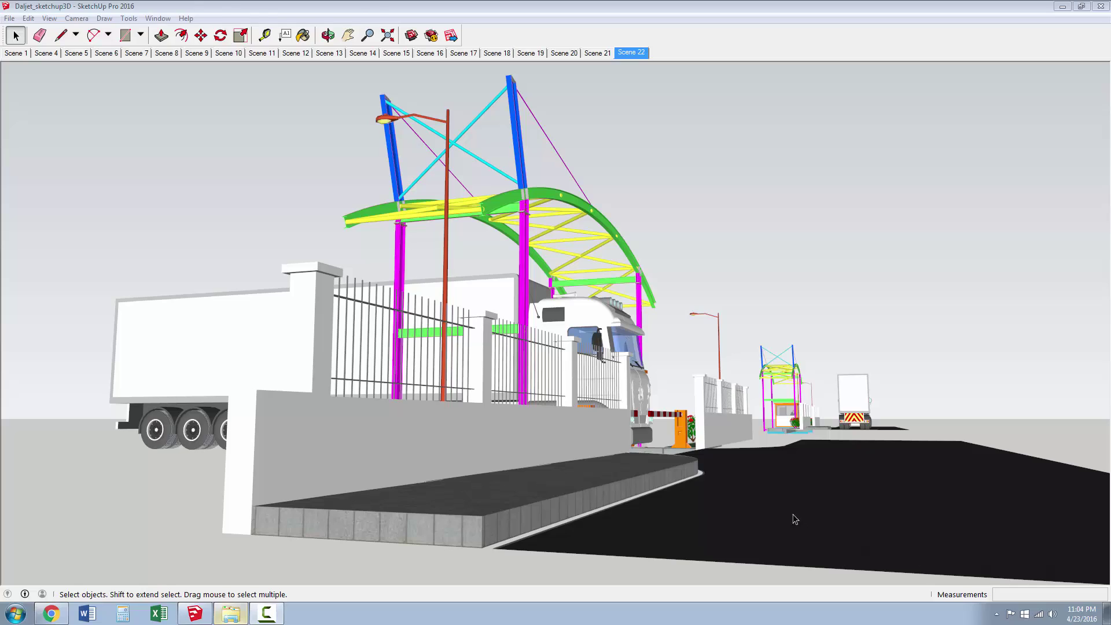
Starting from Scene 22, frame the truck's front at the striped barrier and save it as Scene 23
{"action": "left_click", "coordinate": [599, 54]}
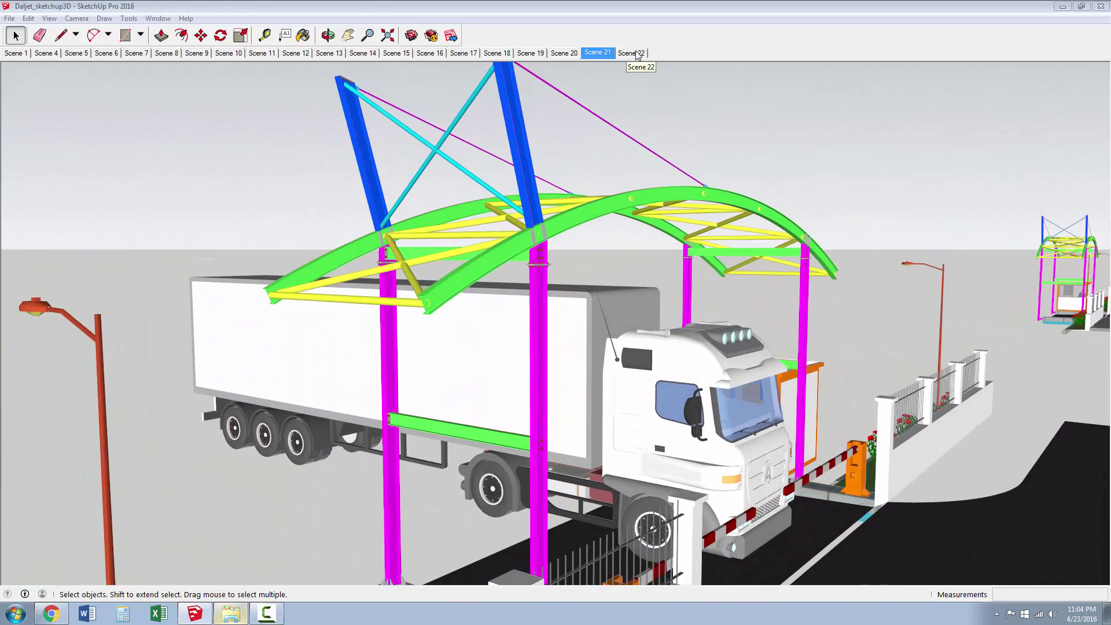
{"action": "left_click", "coordinate": [636, 54]}
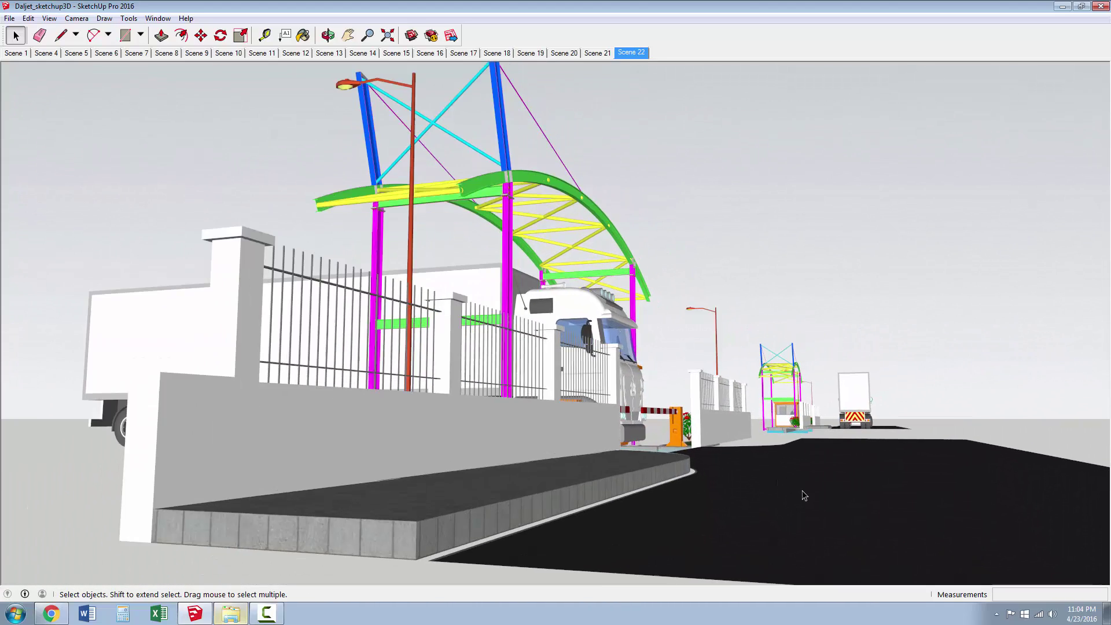
{"action": "scroll", "coordinate": [810, 426], "scroll_direction": "up", "scroll_amount": 3}
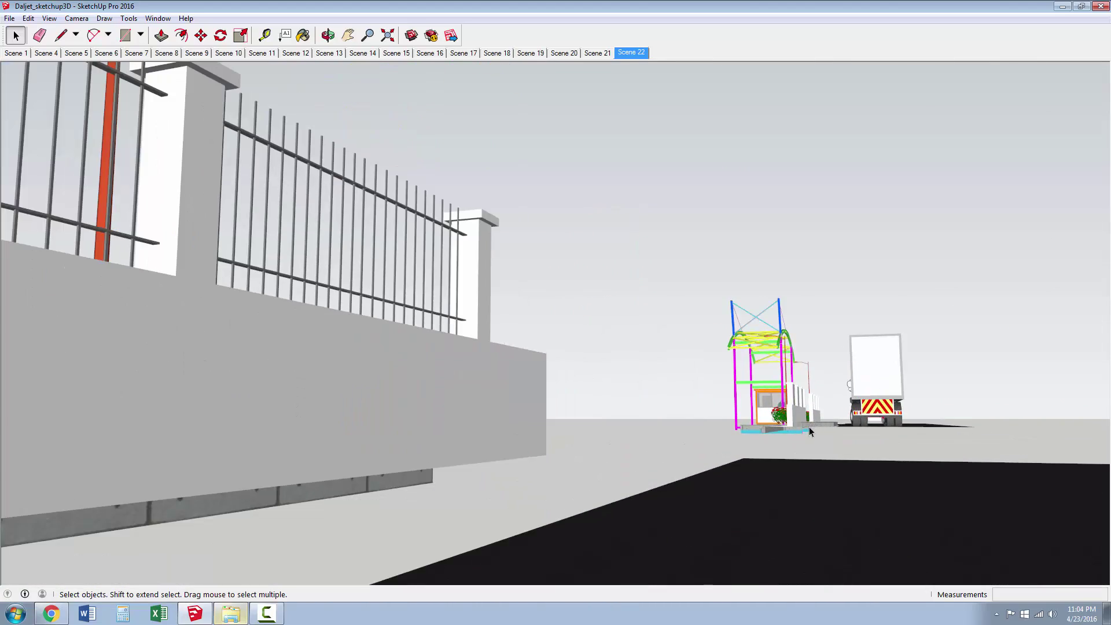
{"action": "scroll", "coordinate": [806, 428], "scroll_direction": "down", "scroll_amount": 4}
{"action": "middle_click_drag", "start_coordinate": [796, 435], "coordinate": [796, 431]}
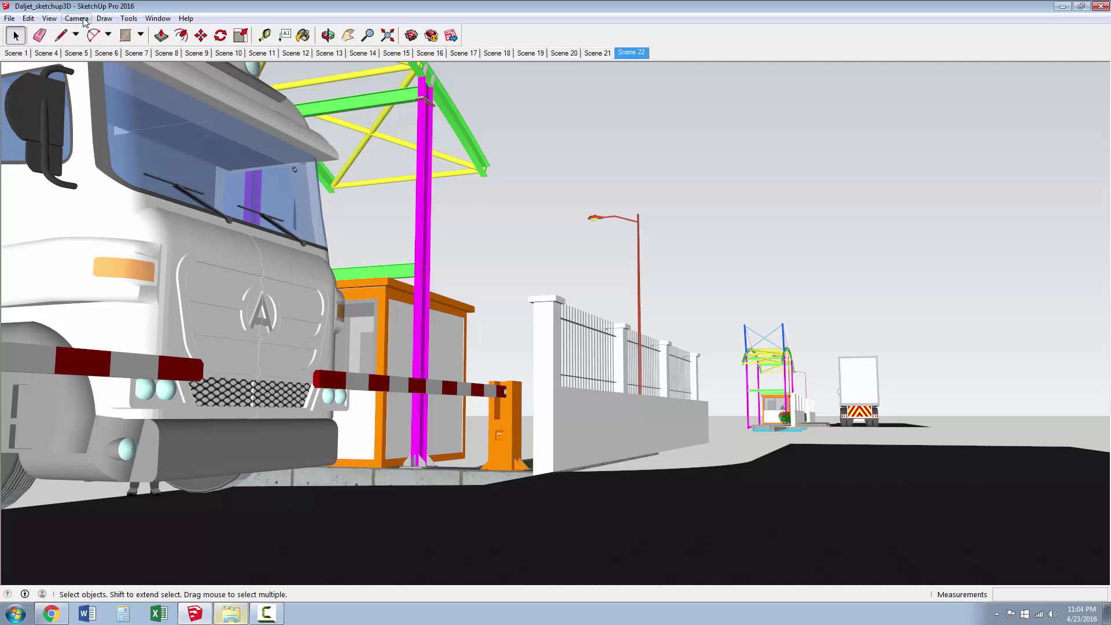
{"action": "left_click", "coordinate": [53, 19]}
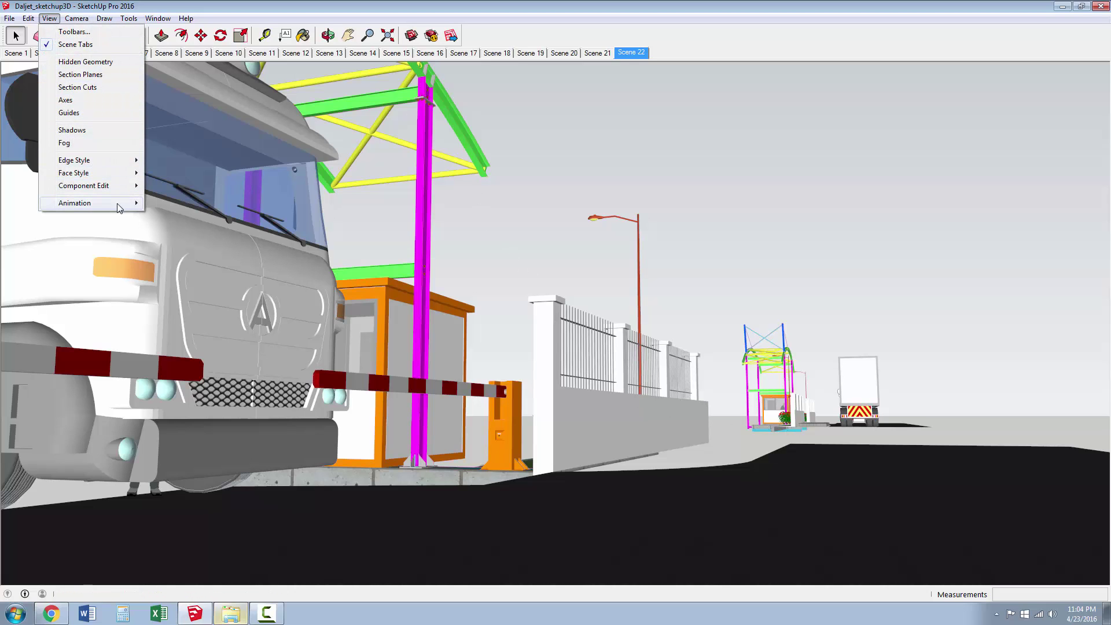
{"action": "left_click", "coordinate": [170, 204]}
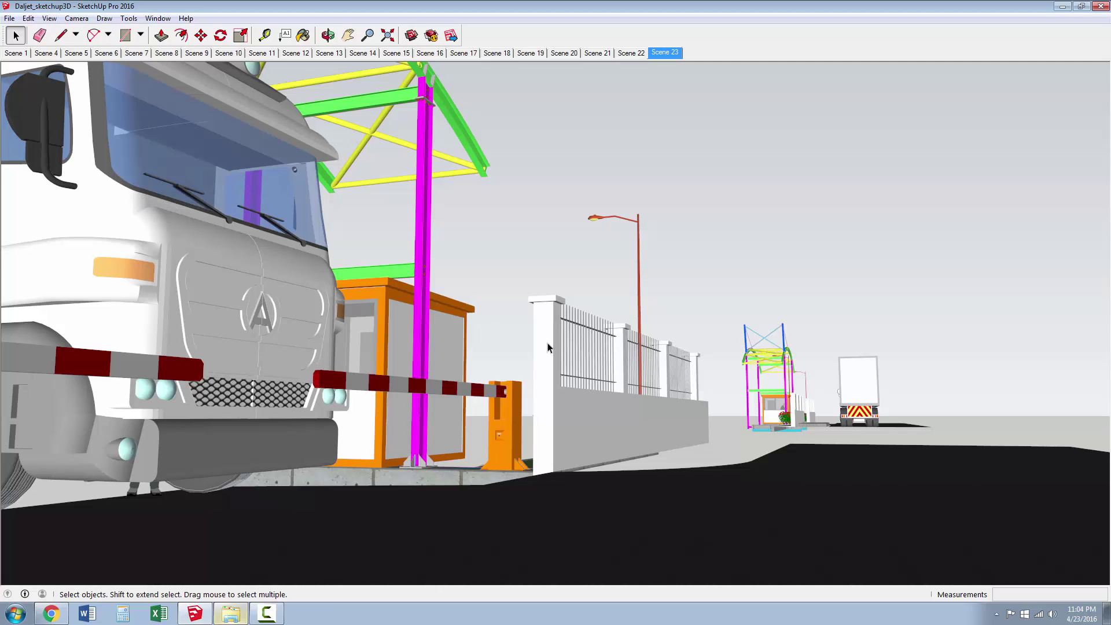
Orbit around the gate to face the rose-bush planter and truck, and save it as Scene 24
{"action": "scroll", "coordinate": [867, 428], "scroll_direction": "up", "scroll_amount": 8}
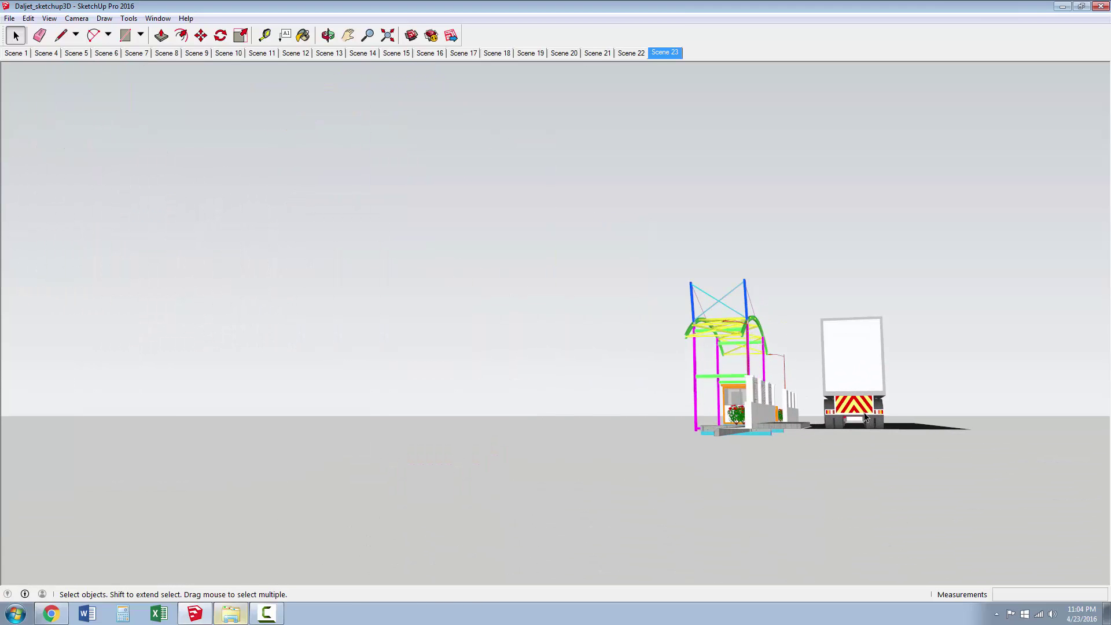
{"action": "scroll", "coordinate": [804, 405], "scroll_direction": "up", "scroll_amount": 4}
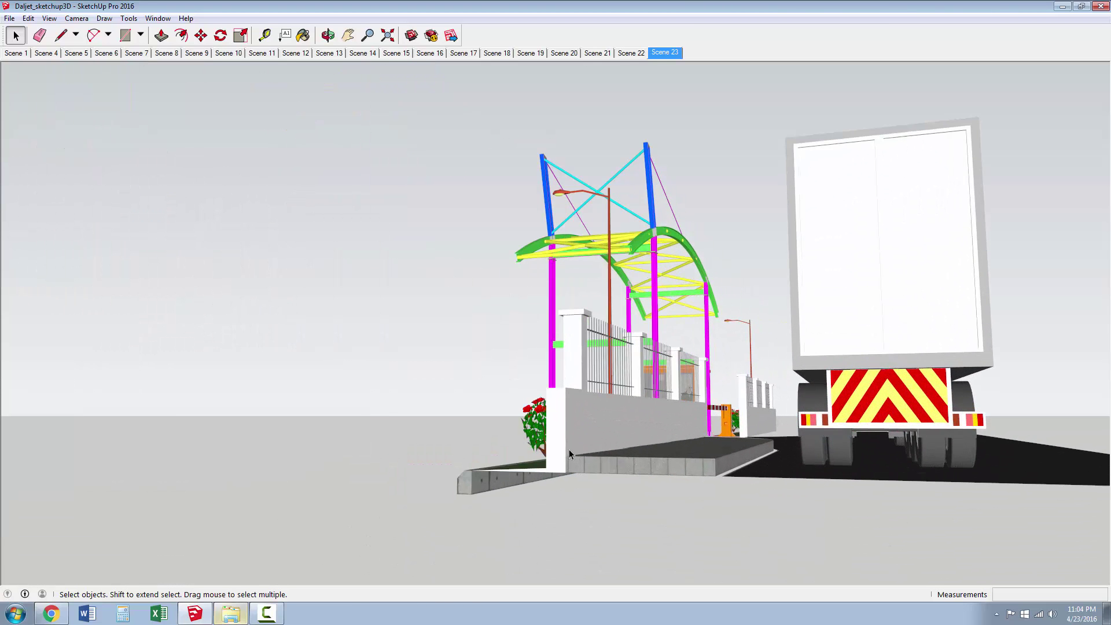
{"action": "middle_click_drag", "start_coordinate": [568, 449], "coordinate": [738, 453]}
{"action": "scroll", "coordinate": [672, 463], "scroll_direction": "up", "scroll_amount": 3}
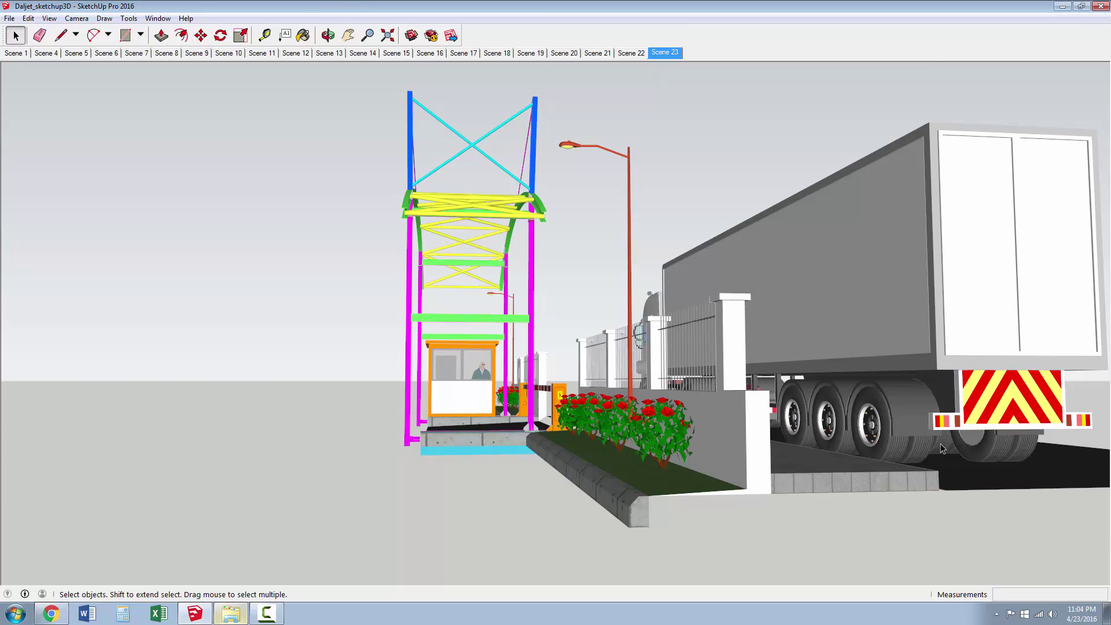
{"action": "middle_click_drag", "start_coordinate": [931, 445], "coordinate": [774, 434]}
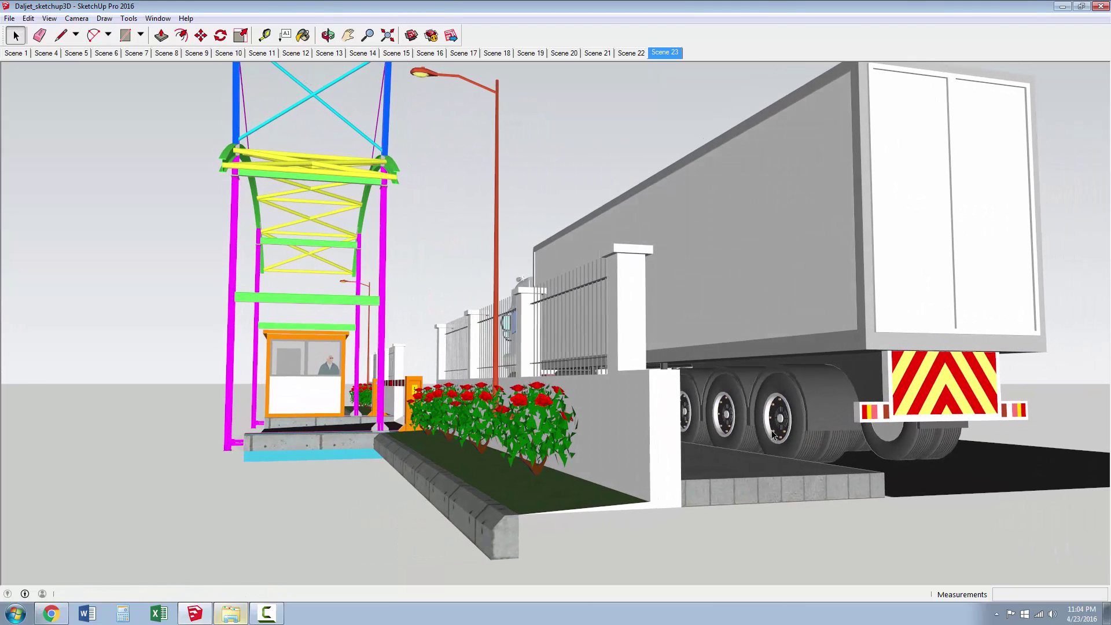
{"action": "left_click", "coordinate": [49, 18]}
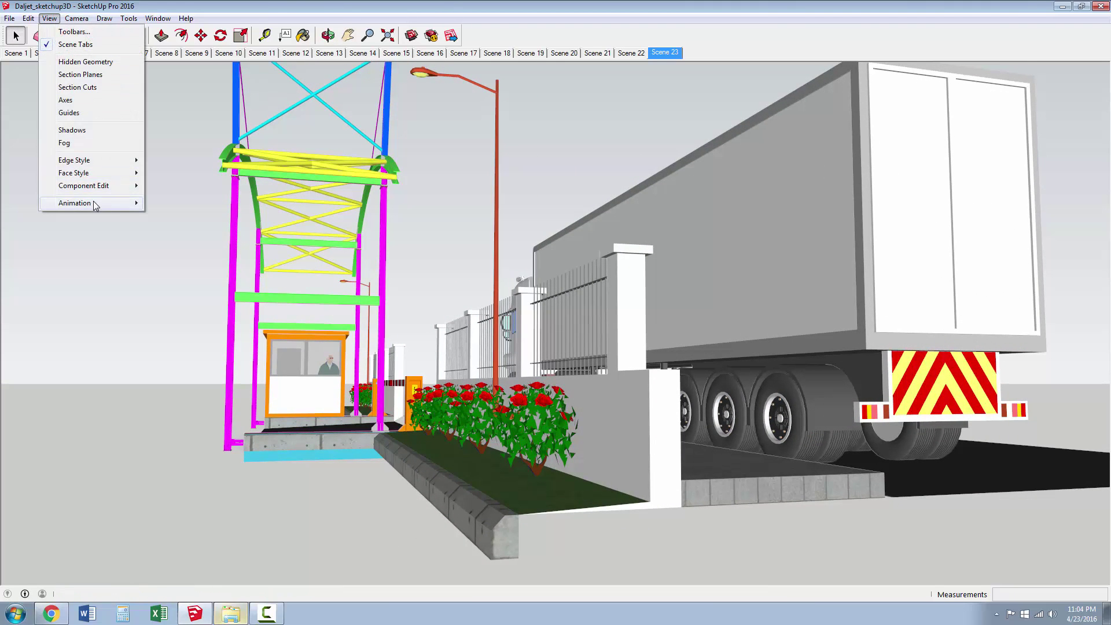
{"action": "left_click", "coordinate": [170, 203]}
Zoom in on the rose bushes along the fence and save the close-up as Scene 25
{"action": "middle_click_drag", "start_coordinate": [579, 463], "coordinate": [551, 468]}
{"action": "scroll", "coordinate": [630, 470], "scroll_direction": "up", "scroll_amount": 3}
{"action": "scroll", "coordinate": [630, 471], "scroll_direction": "up", "scroll_amount": 2}
{"action": "scroll", "coordinate": [553, 471], "scroll_direction": "up", "scroll_amount": 3}
{"action": "scroll", "coordinate": [551, 469], "scroll_direction": "up", "scroll_amount": 1}
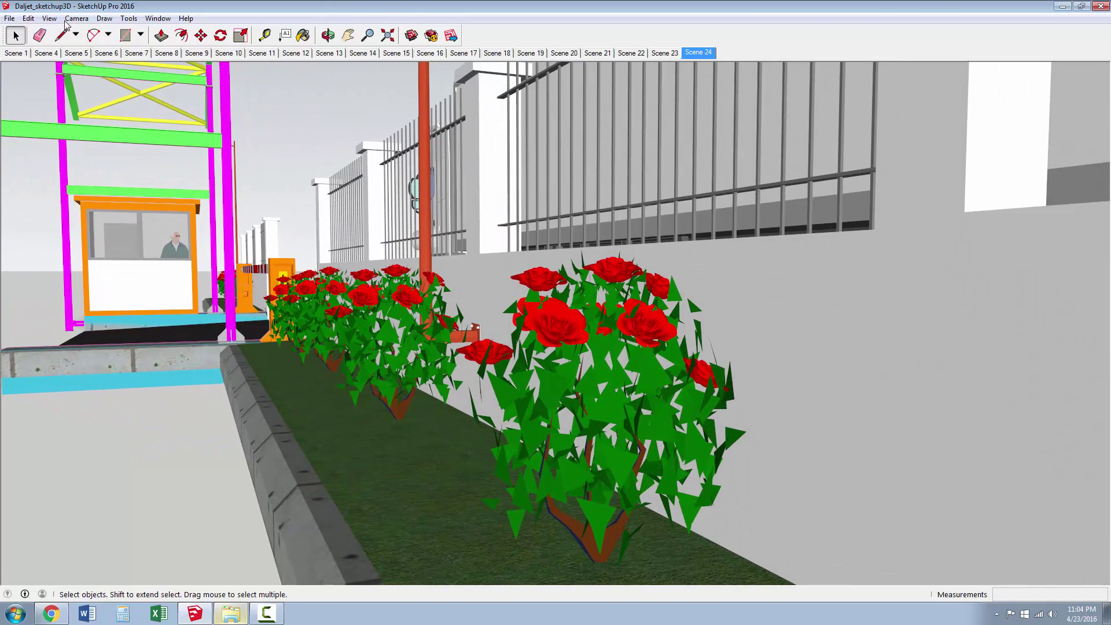
{"action": "left_click", "coordinate": [50, 19]}
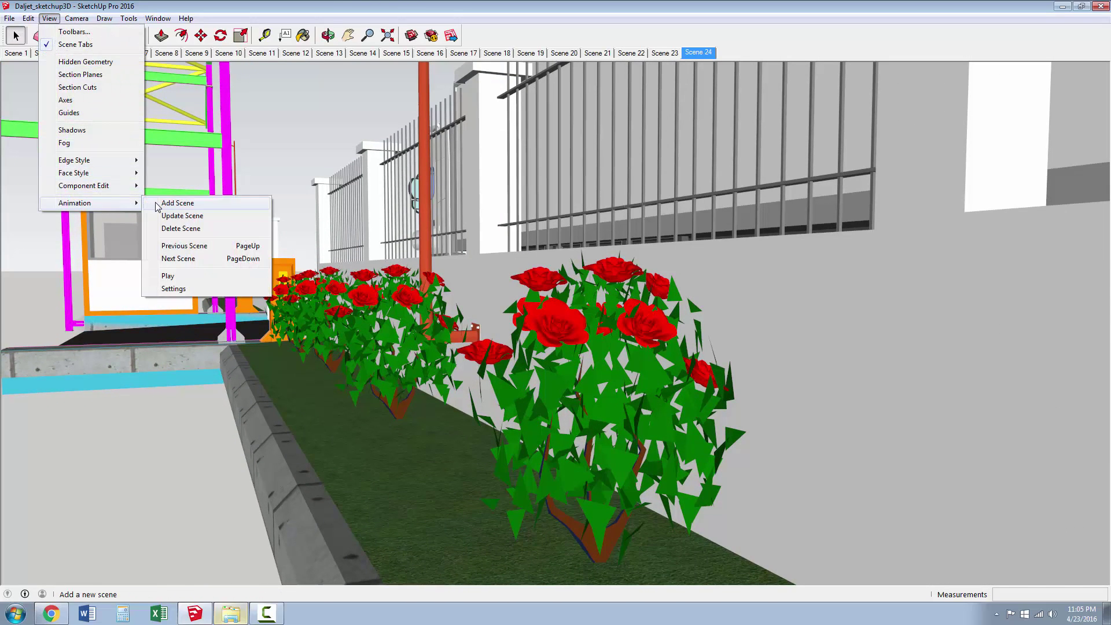
{"action": "left_click", "coordinate": [382, 298]}
{"action": "middle_click_drag", "start_coordinate": [401, 311], "coordinate": [284, 277]}
Tilt the view to the orange barrier box by the wall top and save it as Scene 26
{"action": "scroll", "coordinate": [283, 276], "scroll_direction": "up", "scroll_amount": 3}
{"action": "scroll", "coordinate": [204, 253], "scroll_direction": "up", "scroll_amount": 3}
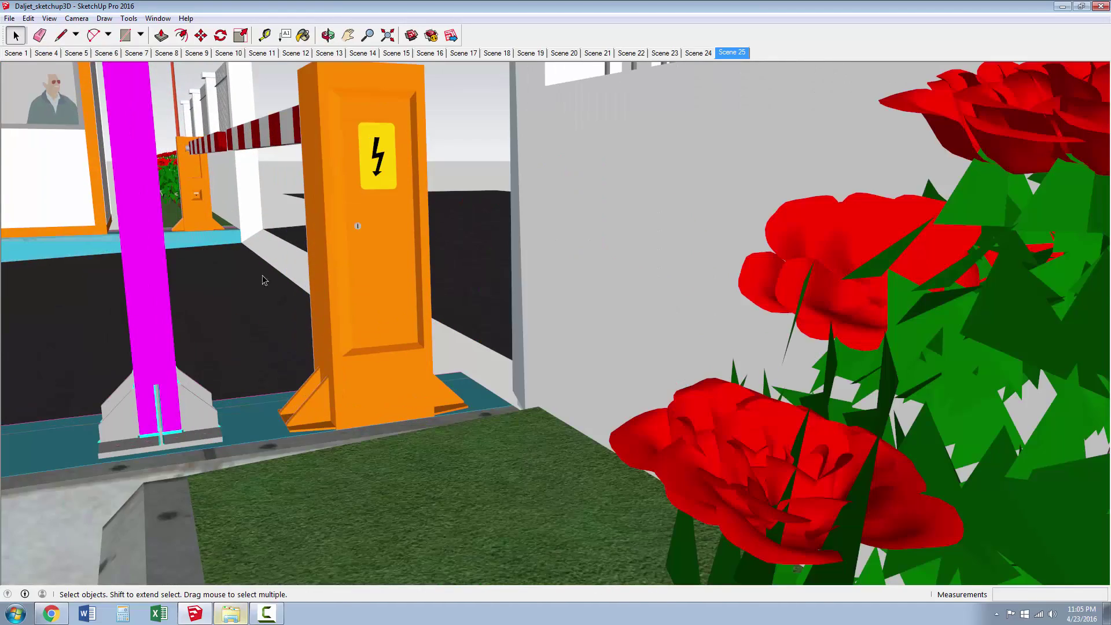
{"action": "middle_click_drag", "start_coordinate": [301, 315], "coordinate": [299, 318]}
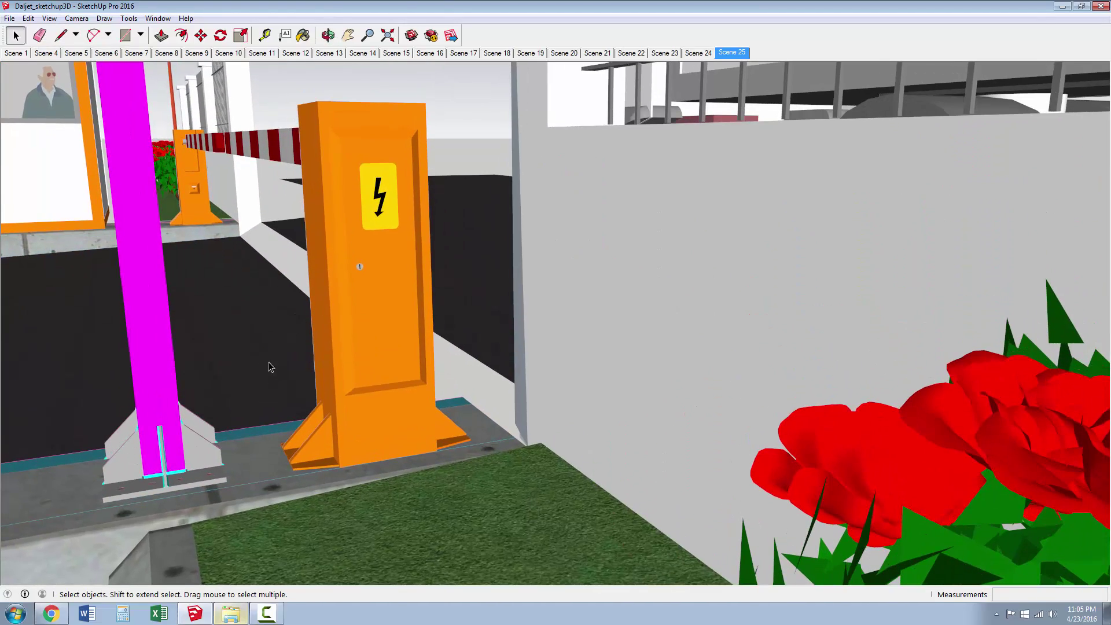
{"action": "left_click", "coordinate": [49, 18]}
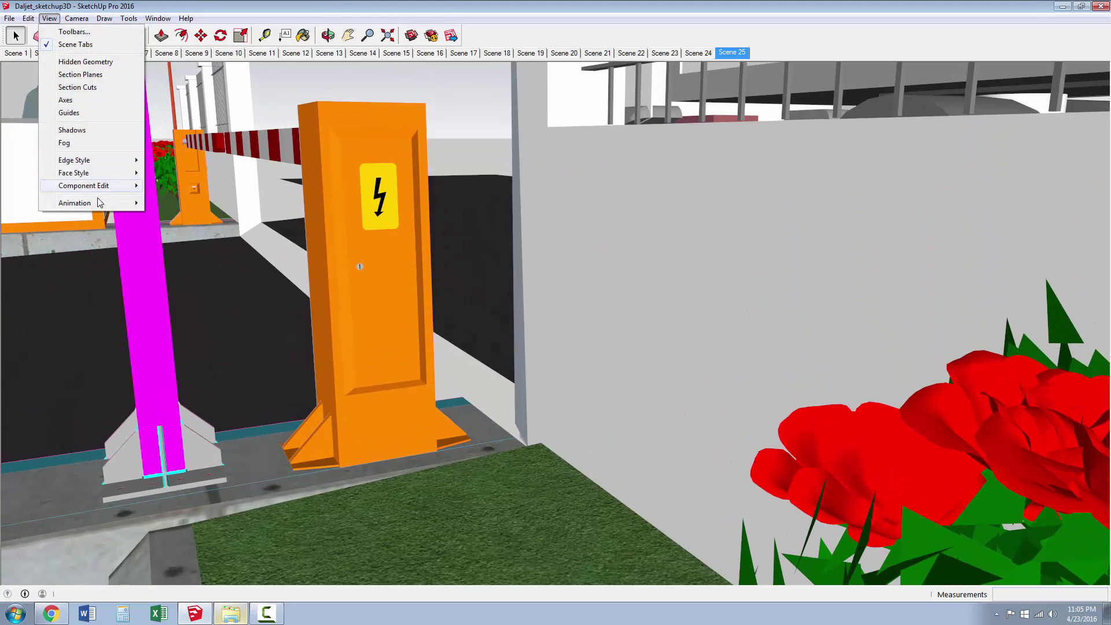
{"action": "left_click", "coordinate": [175, 203]}
Frame the truck's rear wheels through the fence bars and save the view as Scene 27
{"action": "scroll", "coordinate": [336, 373], "scroll_direction": "down", "scroll_amount": 3}
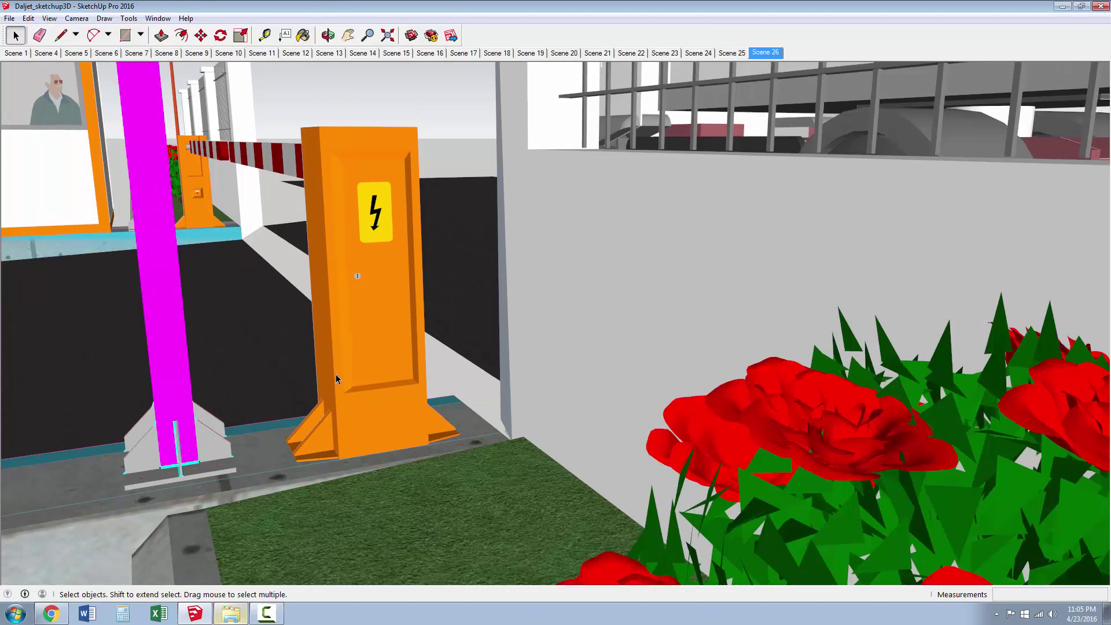
{"action": "scroll", "coordinate": [337, 379], "scroll_direction": "down", "scroll_amount": 2}
{"action": "middle_click_drag", "start_coordinate": [338, 376], "coordinate": [373, 398]}
{"action": "scroll", "coordinate": [947, 278], "scroll_direction": "up", "scroll_amount": 2}
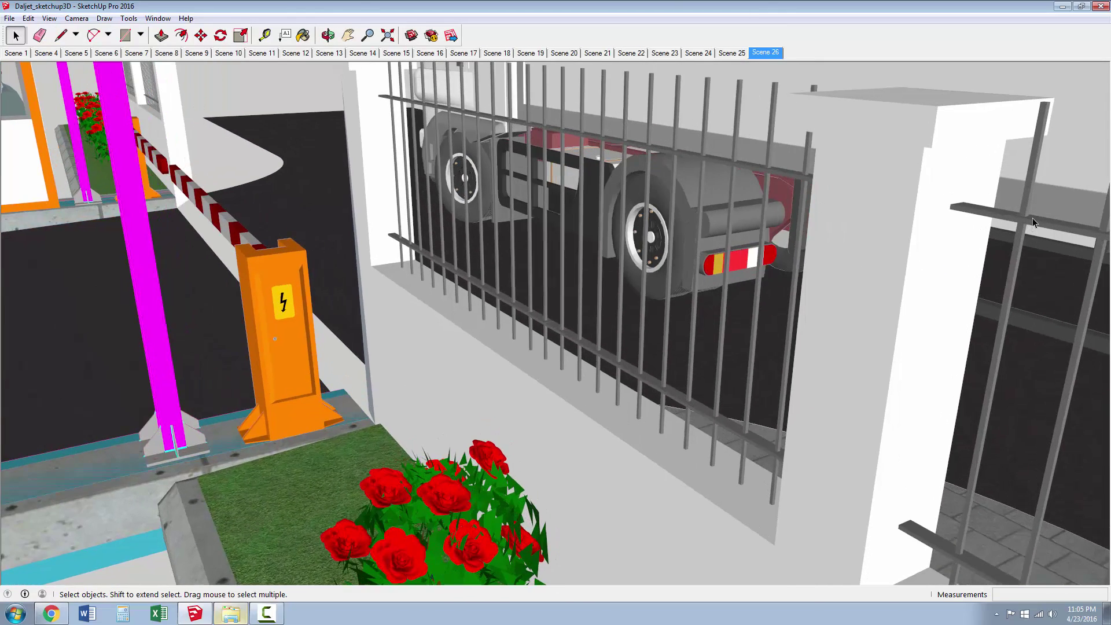
{"action": "scroll", "coordinate": [523, 185], "scroll_direction": "up", "scroll_amount": 6}
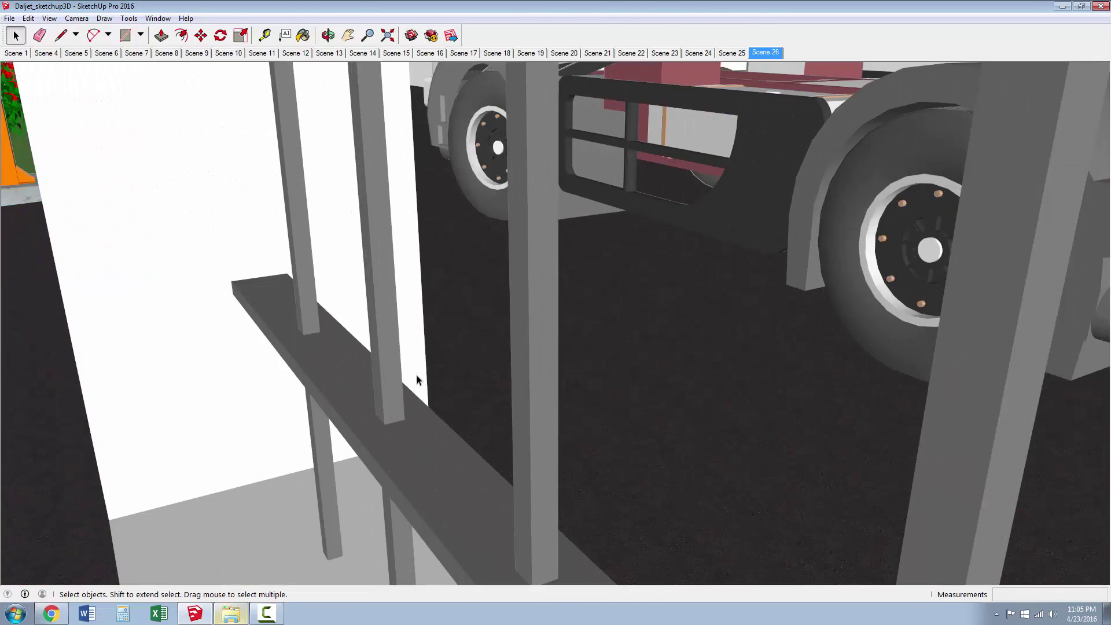
{"action": "middle_click_drag", "start_coordinate": [416, 377], "coordinate": [441, 324]}
{"action": "scroll", "coordinate": [436, 335], "scroll_direction": "down", "scroll_amount": 3}
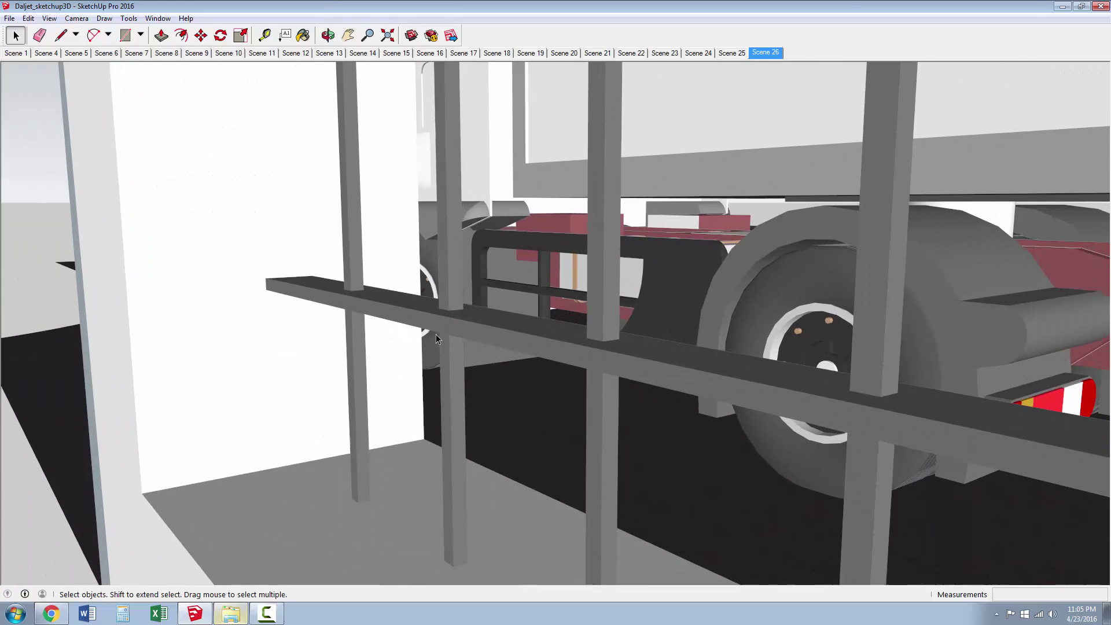
{"action": "scroll", "coordinate": [432, 341], "scroll_direction": "up", "scroll_amount": 5}
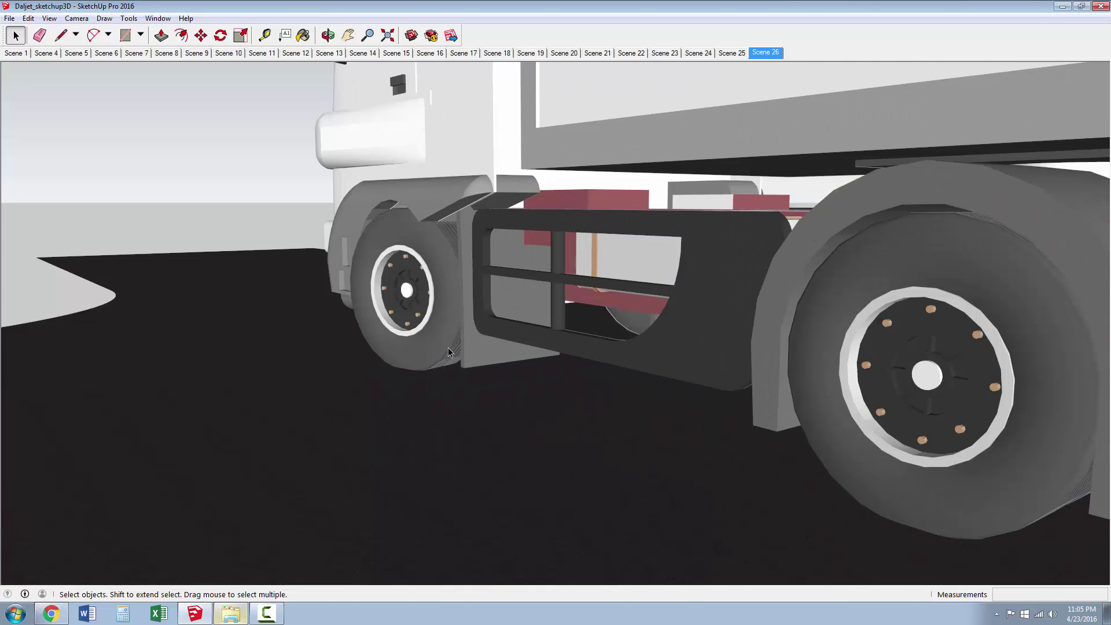
{"action": "scroll", "coordinate": [448, 347], "scroll_direction": "down", "scroll_amount": 4}
{"action": "mouse_move", "coordinate": [438, 342]}
{"action": "middle_mouse_down"}
{"action": "mouse_move", "coordinate": [425, 372]}
{"action": "mouse_move", "coordinate": [434, 379]}
{"action": "mouse_move", "coordinate": [443, 331]}
{"action": "middle_mouse_up"}
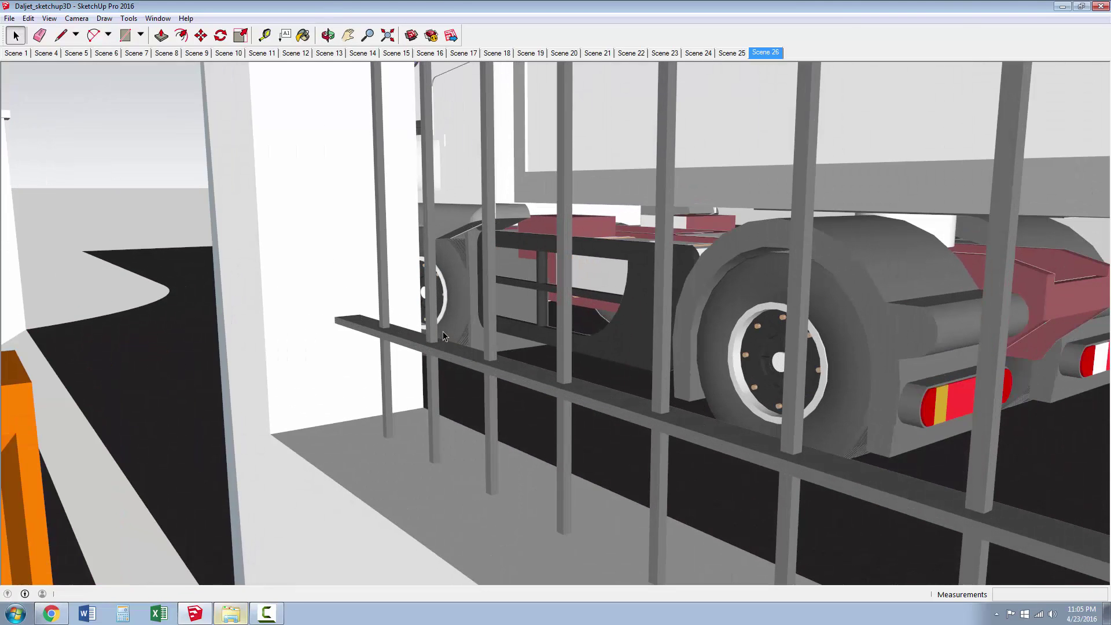
{"action": "left_click", "coordinate": [49, 18]}
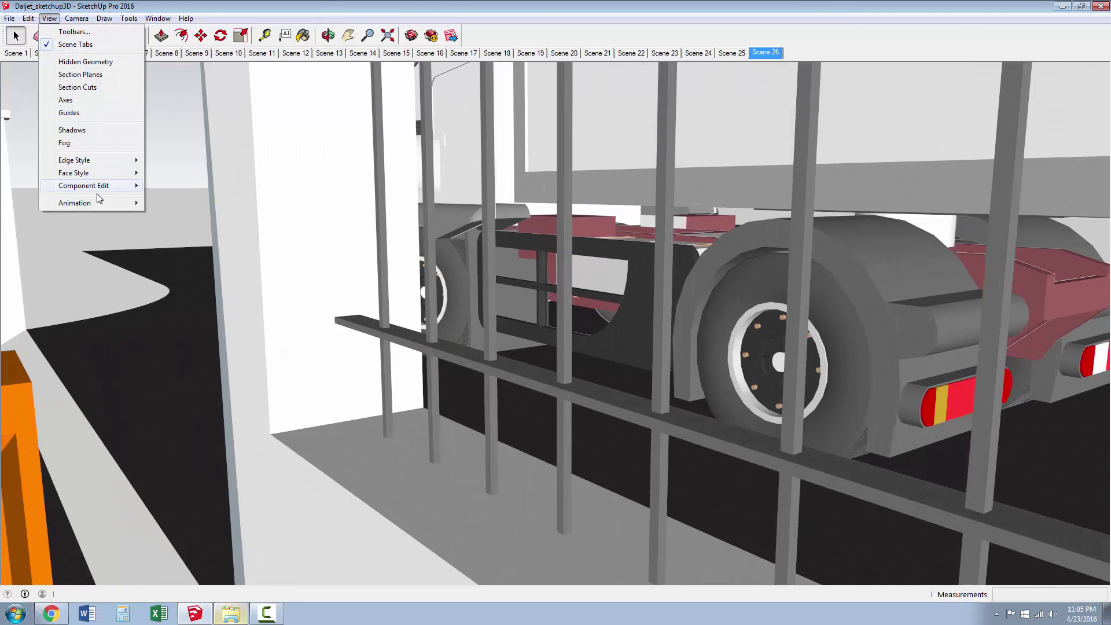
{"action": "mouse_move", "coordinate": [123, 204]}
{"action": "left_click", "coordinate": [174, 203]}
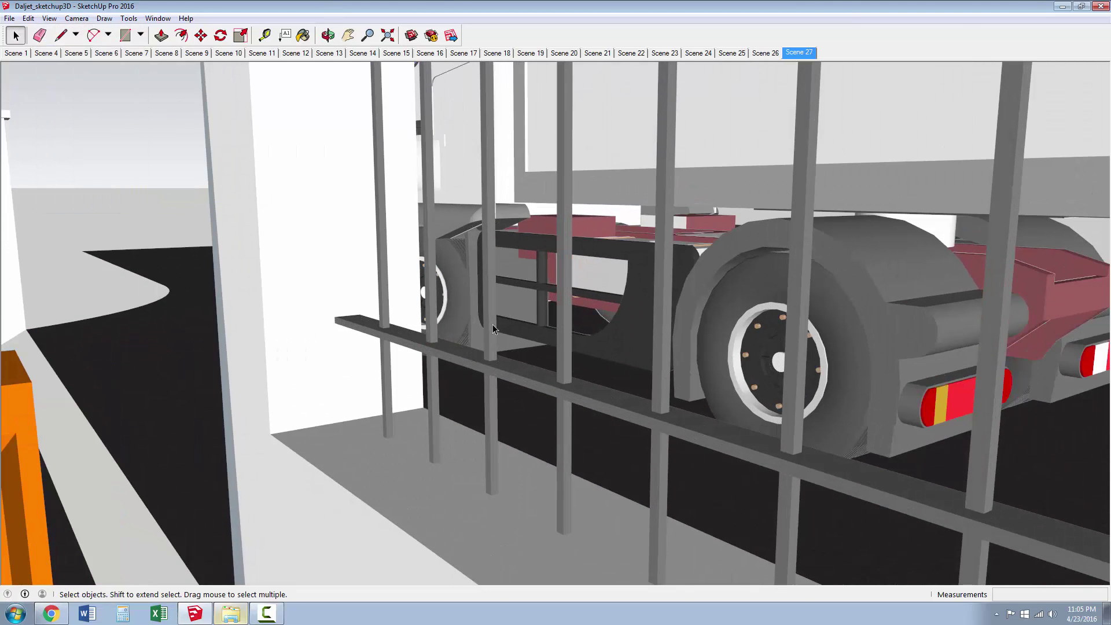
{"action": "scroll", "coordinate": [492, 329], "scroll_direction": "down", "scroll_amount": 5}
{"action": "middle_click_drag", "start_coordinate": [492, 329], "coordinate": [753, 301]}
Look along the fence past the orange booth and save the view as Scene 28
{"action": "scroll", "coordinate": [579, 329], "scroll_direction": "down", "scroll_amount": 5}
{"action": "middle_click_drag", "start_coordinate": [503, 353], "coordinate": [623, 388]}
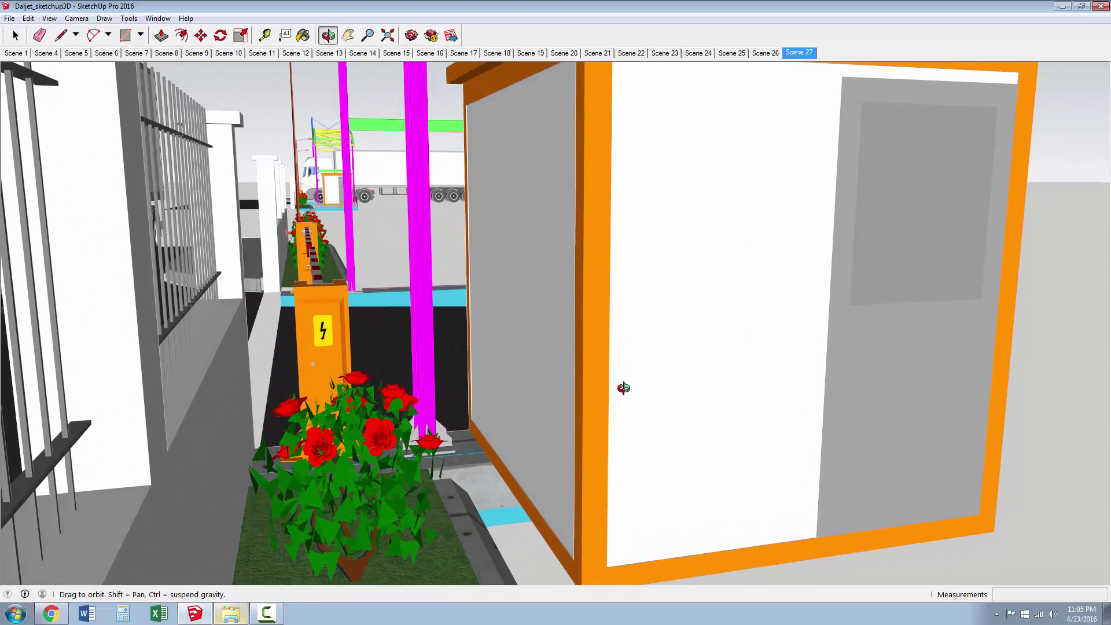
{"action": "scroll", "coordinate": [394, 394], "scroll_direction": "up", "scroll_amount": 1}
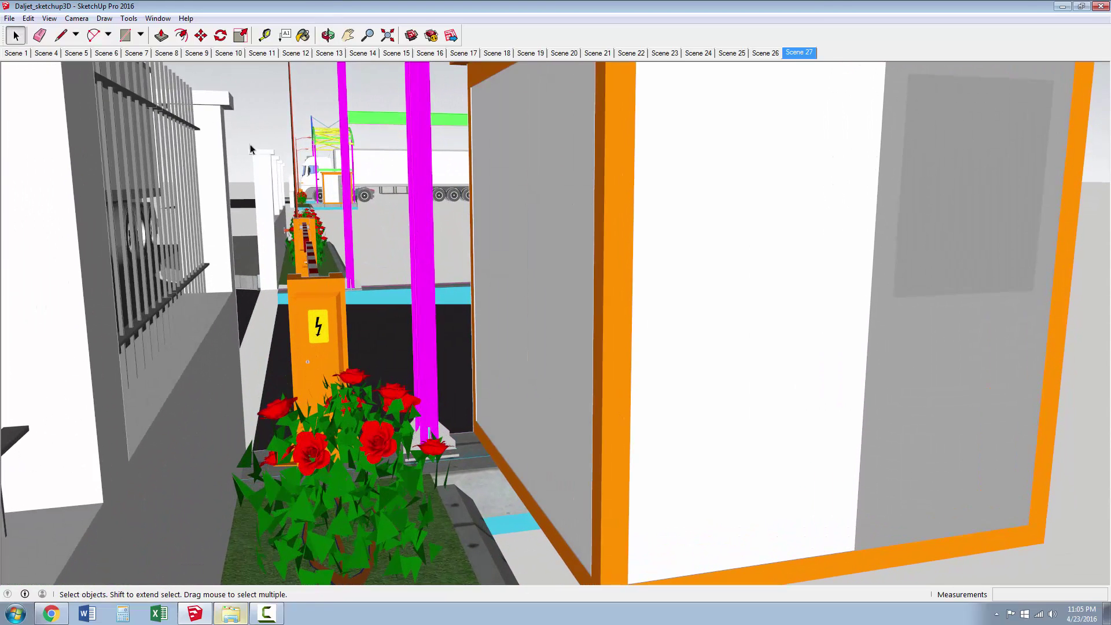
{"action": "left_click", "coordinate": [53, 19]}
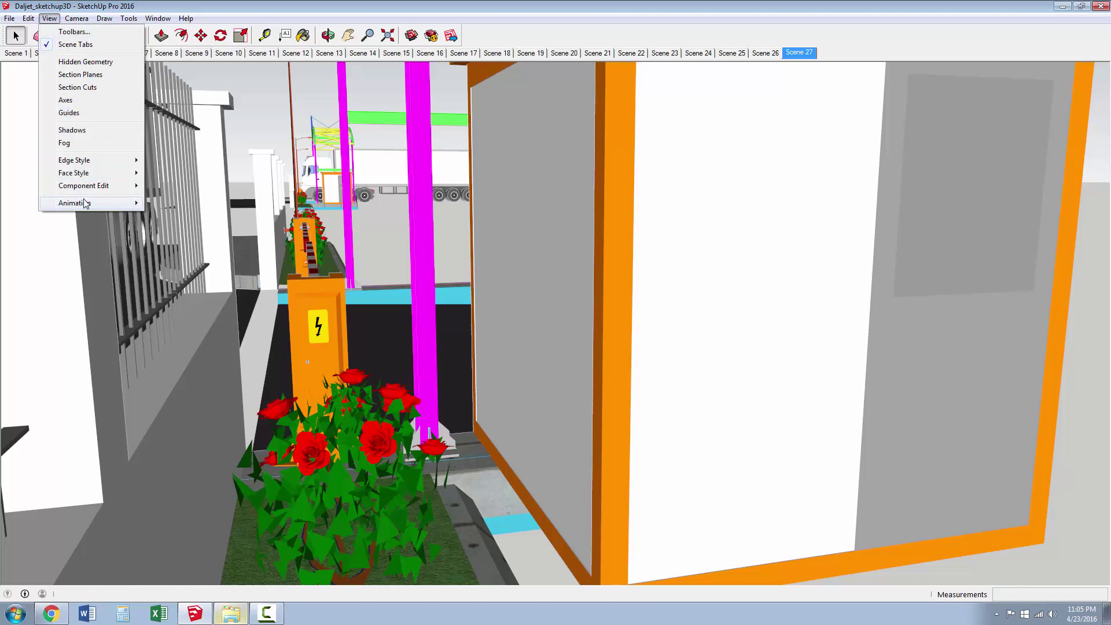
{"action": "mouse_move", "coordinate": [86, 203]}
{"action": "left_click", "coordinate": [169, 205]}
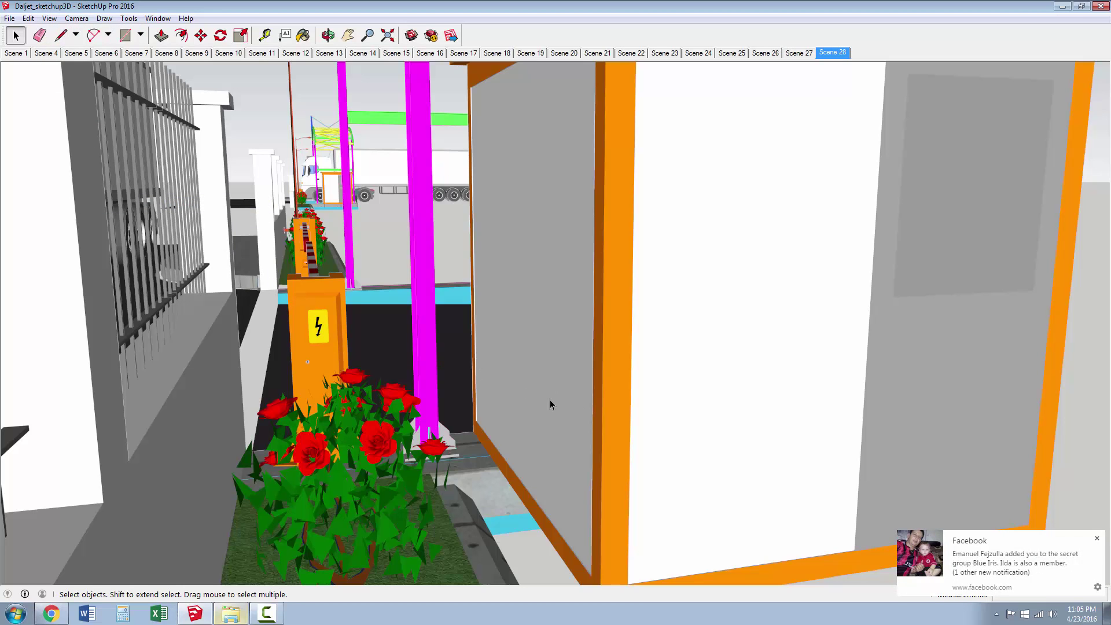
Frame the white pillar beside the orange booth and save it as Scene 29
{"action": "scroll", "coordinate": [550, 415], "scroll_direction": "down", "scroll_amount": 3}
{"action": "scroll", "coordinate": [550, 415], "scroll_direction": "up", "scroll_amount": 6}
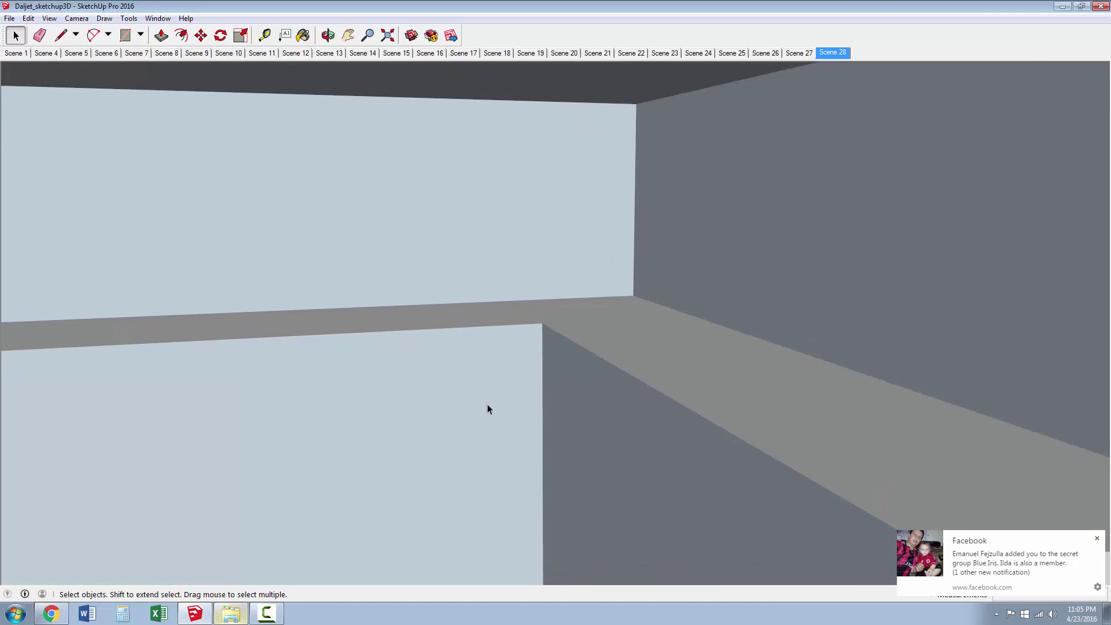
{"action": "scroll", "coordinate": [487, 405], "scroll_direction": "up", "scroll_amount": 5}
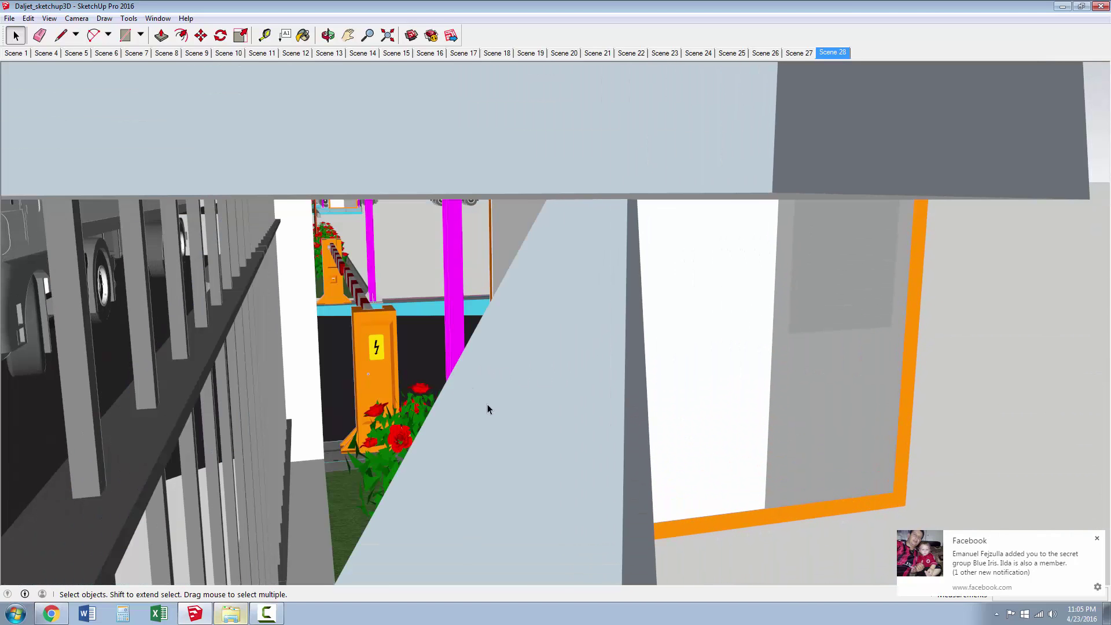
{"action": "scroll", "coordinate": [487, 405], "scroll_direction": "down", "scroll_amount": 3}
{"action": "middle_click_drag", "start_coordinate": [487, 410], "coordinate": [512, 418]}
{"action": "scroll", "coordinate": [433, 233], "scroll_direction": "up", "scroll_amount": 6}
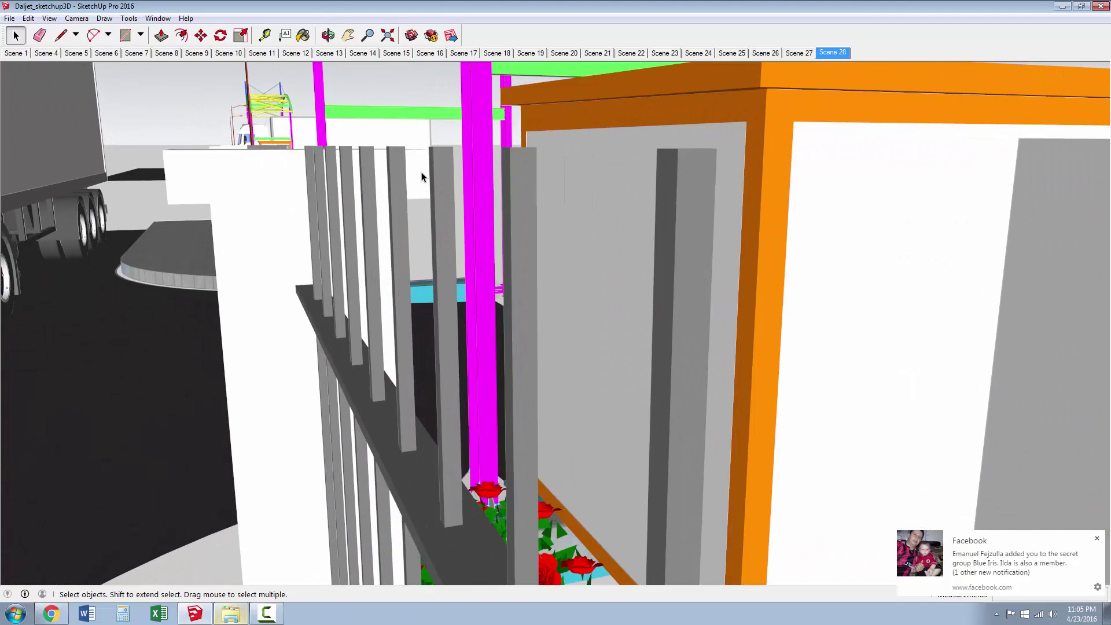
{"action": "middle_click_drag", "start_coordinate": [416, 180], "coordinate": [415, 193]}
{"action": "mouse_move", "coordinate": [446, 256]}
{"action": "middle_mouse_down"}
{"action": "mouse_move", "coordinate": [428, 256]}
{"action": "mouse_move", "coordinate": [440, 258]}
{"action": "middle_mouse_up"}
{"action": "scroll", "coordinate": [440, 258], "scroll_direction": "up", "scroll_amount": 2}
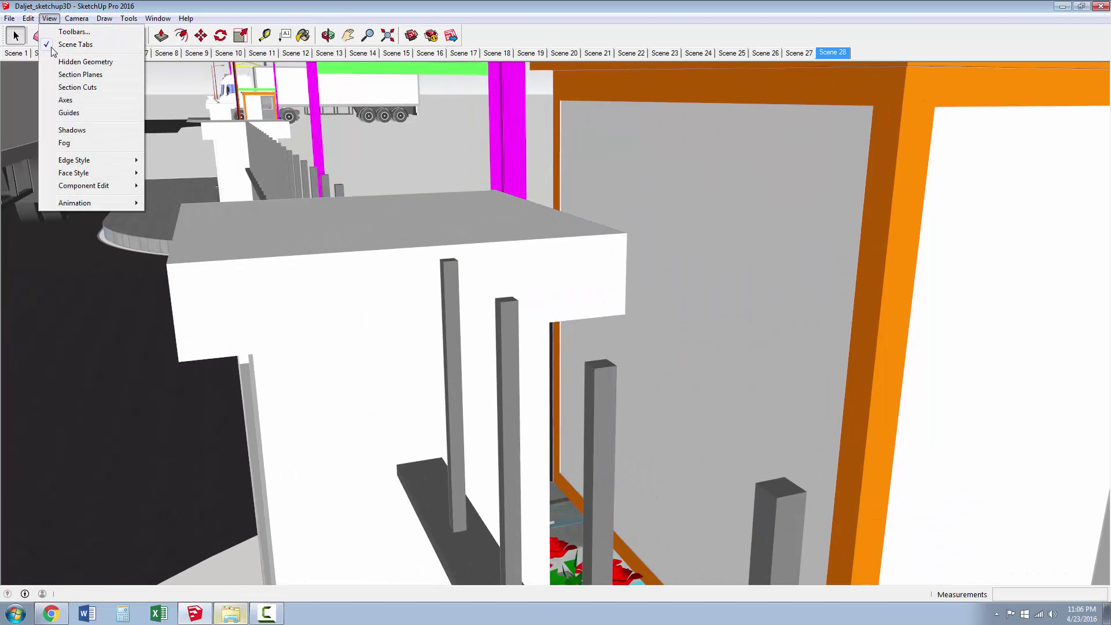
{"action": "left_click", "coordinate": [155, 204]}
{"action": "middle_click_drag", "start_coordinate": [415, 366], "coordinate": [277, 399]}
Orbit from a low view of the arch and fence to a front-on view over the booth's roof
{"action": "scroll", "coordinate": [469, 340], "scroll_direction": "up", "scroll_amount": 5}
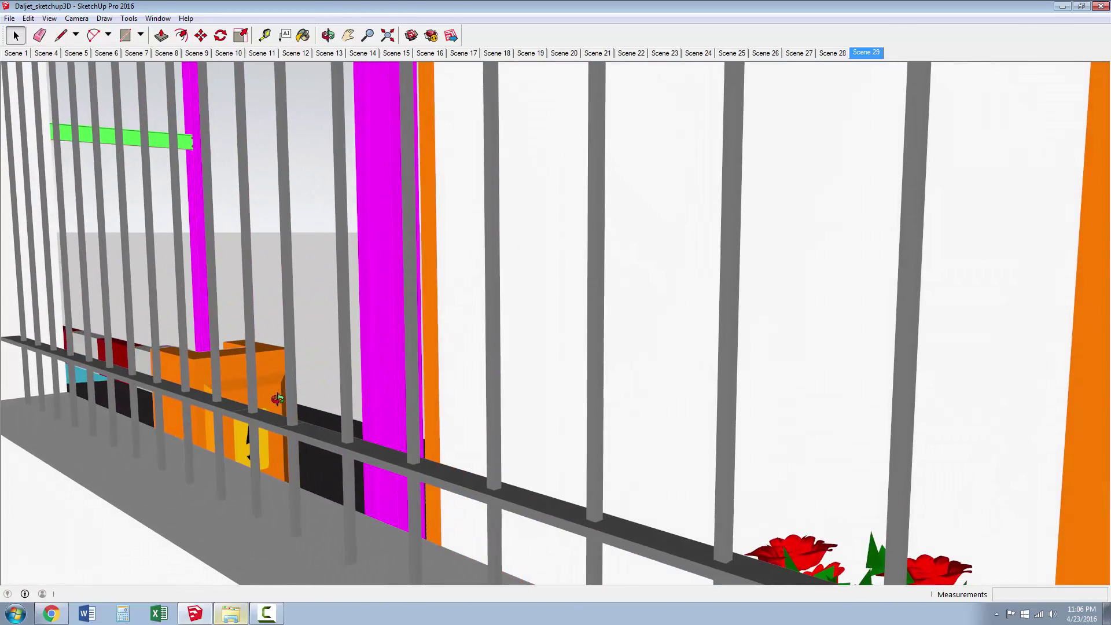
{"action": "scroll", "coordinate": [281, 402], "scroll_direction": "down", "scroll_amount": 10}
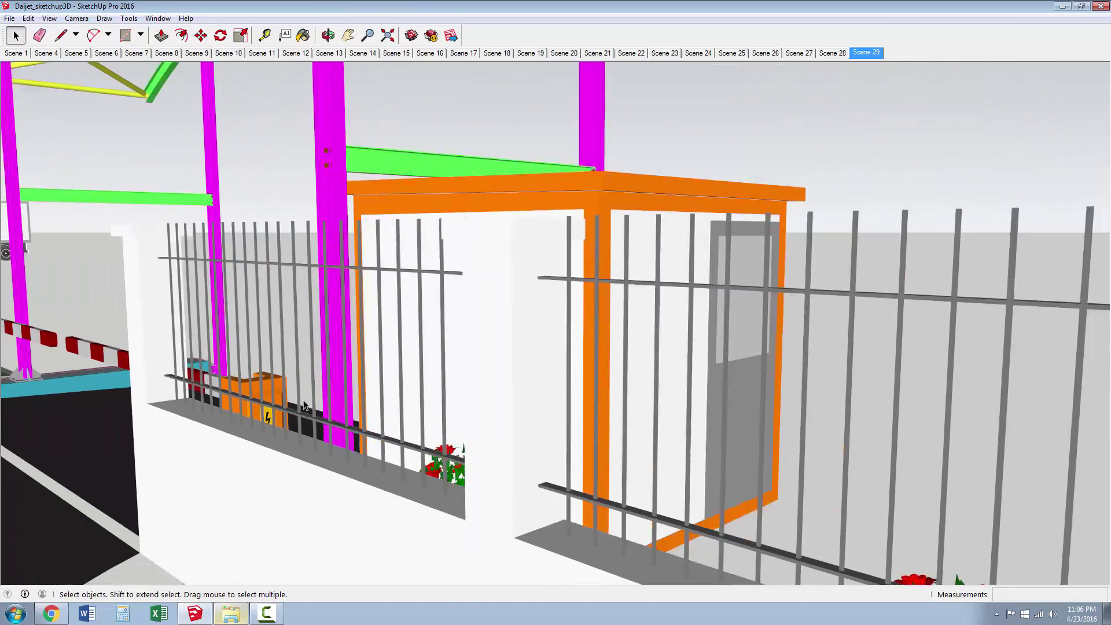
{"action": "scroll", "coordinate": [306, 417], "scroll_direction": "down", "scroll_amount": 5}
{"action": "middle_click_drag", "start_coordinate": [318, 447], "coordinate": [312, 520]}
{"action": "scroll", "coordinate": [372, 330], "scroll_direction": "up", "scroll_amount": 6}
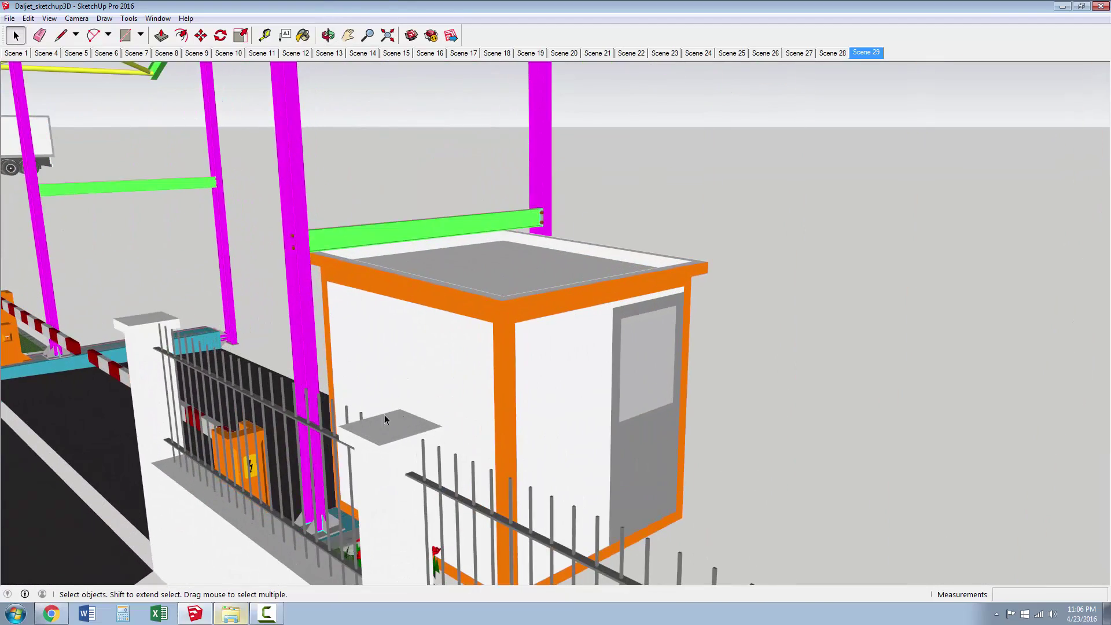
{"action": "scroll", "coordinate": [507, 428], "scroll_direction": "up", "scroll_amount": 3}
{"action": "middle_click_drag", "start_coordinate": [518, 420], "coordinate": [463, 265]}
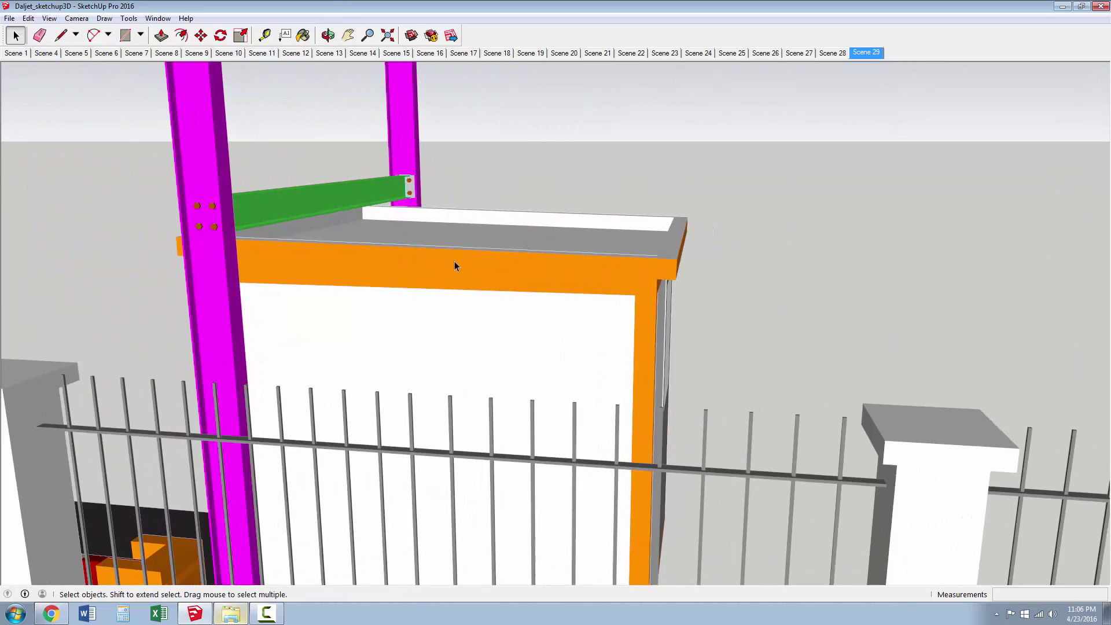
{"action": "scroll", "coordinate": [463, 269], "scroll_direction": "up", "scroll_amount": 2}
{"action": "mouse_move", "coordinate": [439, 312]}
{"action": "middle_mouse_down"}
{"action": "mouse_move", "coordinate": [323, 345]}
{"action": "mouse_move", "coordinate": [424, 297]}
{"action": "middle_mouse_up"}
{"action": "scroll", "coordinate": [424, 298], "scroll_direction": "up", "scroll_amount": 3}
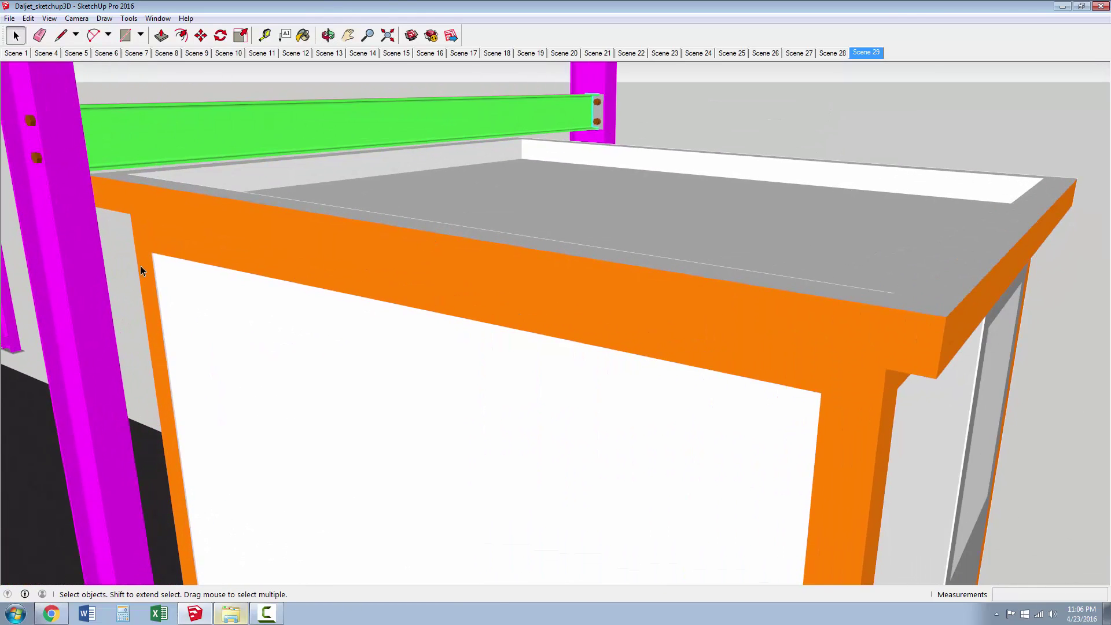
{"action": "scroll", "coordinate": [100, 233], "scroll_direction": "down", "scroll_amount": 2}
Swing past the truck and canopy and zoom in on the man inside the booth window
{"action": "middle_click_drag", "start_coordinate": [100, 233], "coordinate": [293, 287]}
{"action": "scroll", "coordinate": [317, 332], "scroll_direction": "down", "scroll_amount": 3}
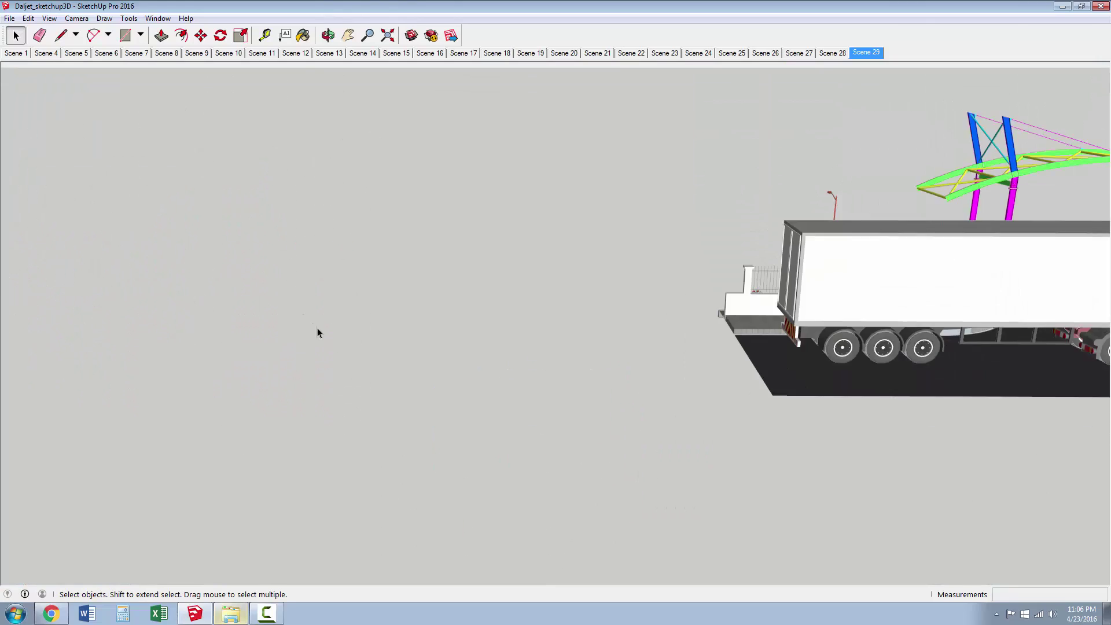
{"action": "scroll", "coordinate": [528, 352], "scroll_direction": "down", "scroll_amount": 2}
{"action": "middle_click_drag", "start_coordinate": [528, 352], "coordinate": [683, 388]}
{"action": "scroll", "coordinate": [816, 295], "scroll_direction": "up", "scroll_amount": 3}
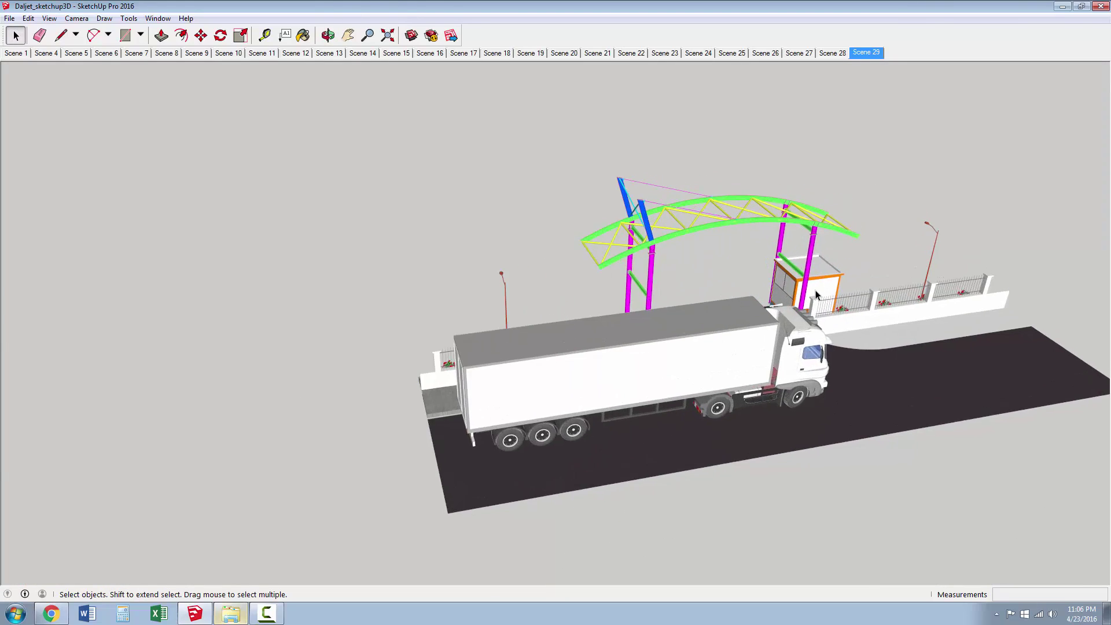
{"action": "scroll", "coordinate": [816, 295], "scroll_direction": "up", "scroll_amount": 5}
{"action": "middle_click_drag", "start_coordinate": [724, 300], "coordinate": [825, 253]}
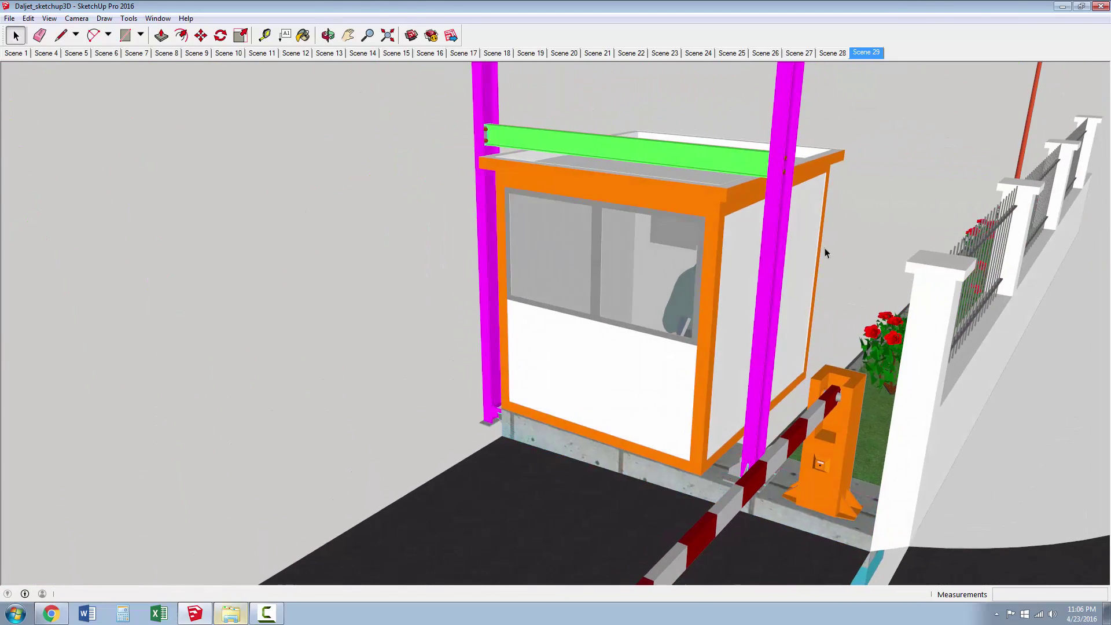
{"action": "scroll", "coordinate": [652, 293], "scroll_direction": "up", "scroll_amount": 8}
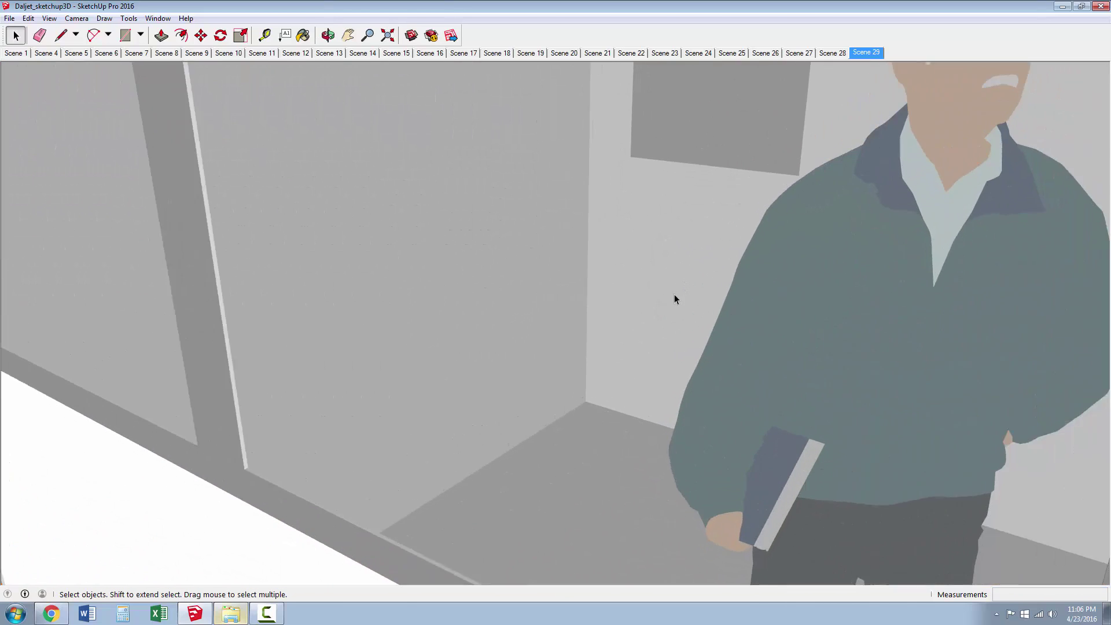
{"action": "middle_click_drag", "start_coordinate": [674, 297], "coordinate": [826, 317]}
{"action": "scroll", "coordinate": [640, 305], "scroll_direction": "up", "scroll_amount": 2}
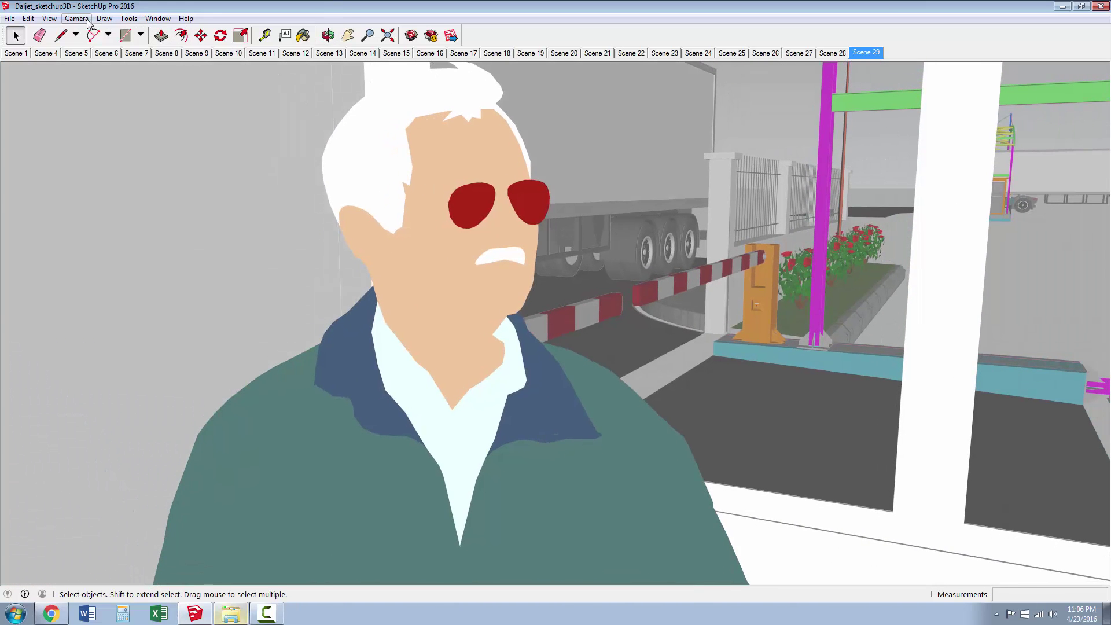
Save the close view of the man in the booth as Scene 30
{"action": "left_click", "coordinate": [50, 18]}
{"action": "mouse_move", "coordinate": [109, 207]}
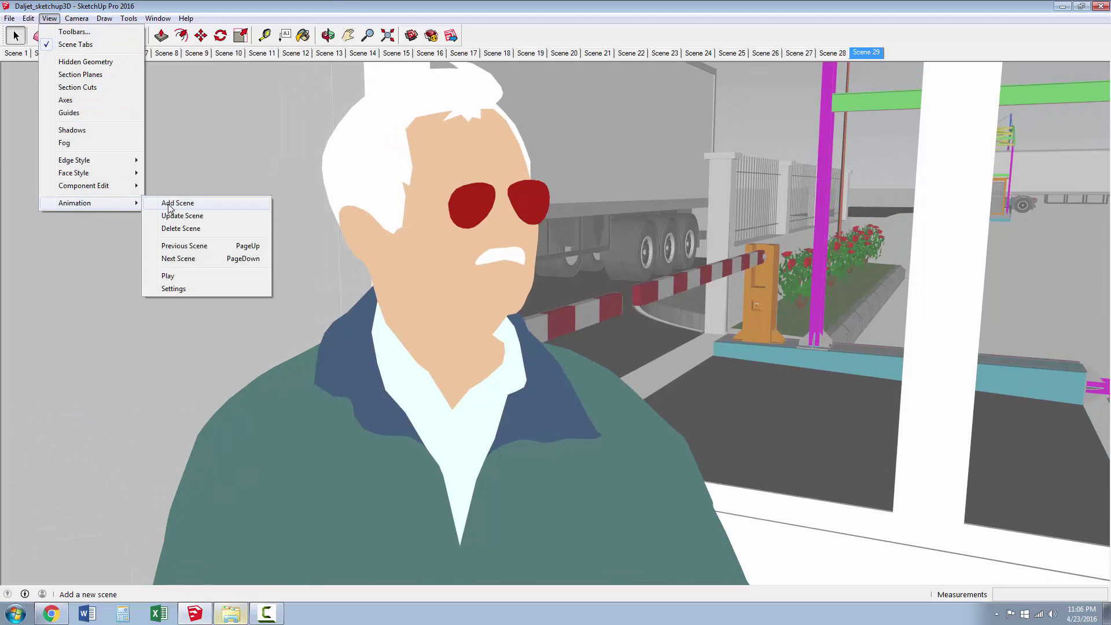
{"action": "left_click", "coordinate": [173, 203]}
Frame the booth's orange roof beam and edge and save that view as a new scene
{"action": "scroll", "coordinate": [648, 401], "scroll_direction": "down", "scroll_amount": 10}
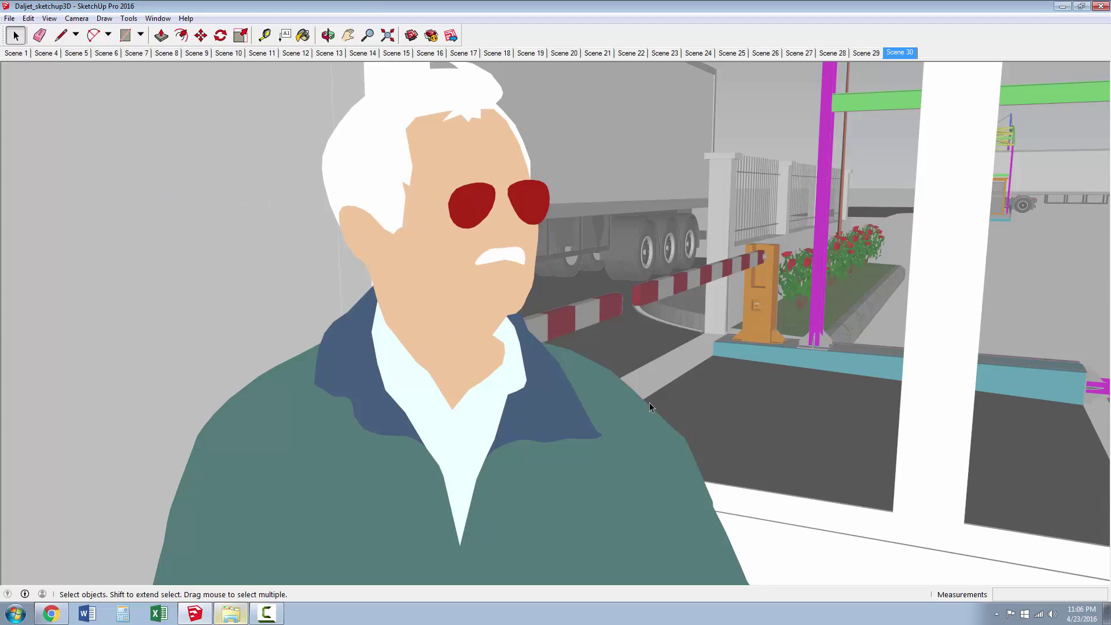
{"action": "scroll", "coordinate": [651, 405], "scroll_direction": "up", "scroll_amount": 3}
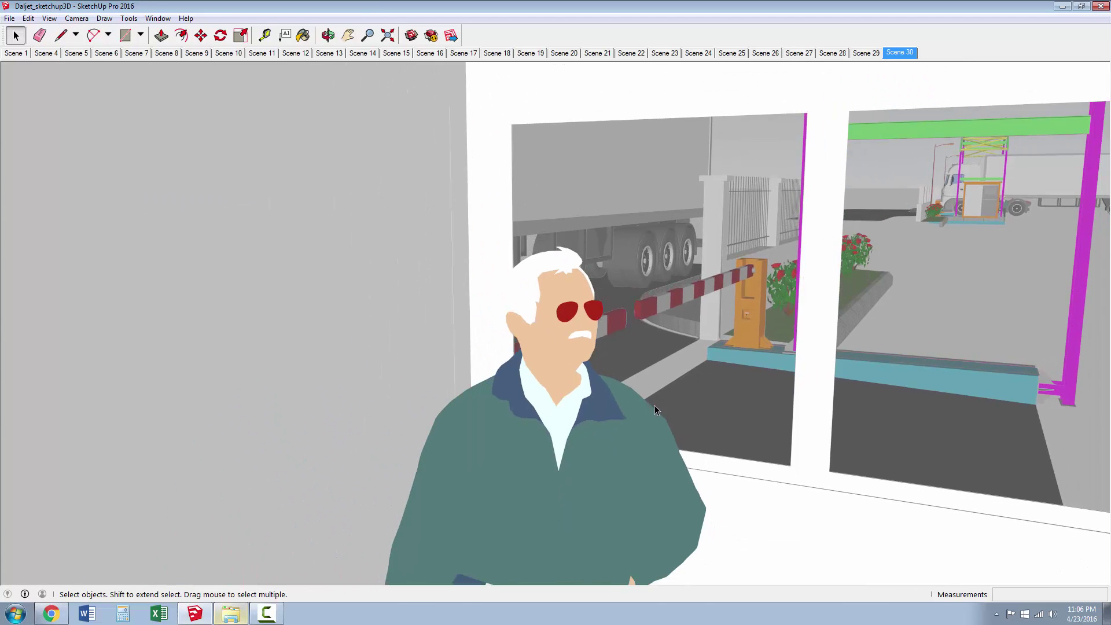
{"action": "middle_click_drag", "start_coordinate": [654, 405], "coordinate": [530, 415]}
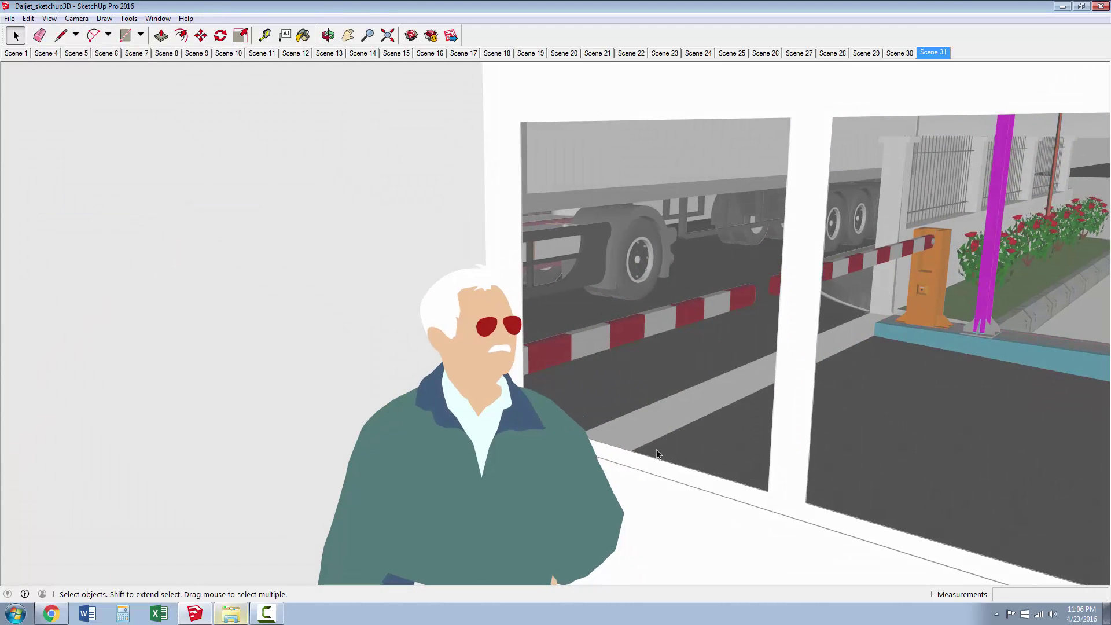
{"action": "scroll", "coordinate": [470, 398], "scroll_direction": "up", "scroll_amount": 5}
{"action": "scroll", "coordinate": [477, 403], "scroll_direction": "down", "scroll_amount": 4}
{"action": "middle_click_drag", "start_coordinate": [496, 413], "coordinate": [604, 404]}
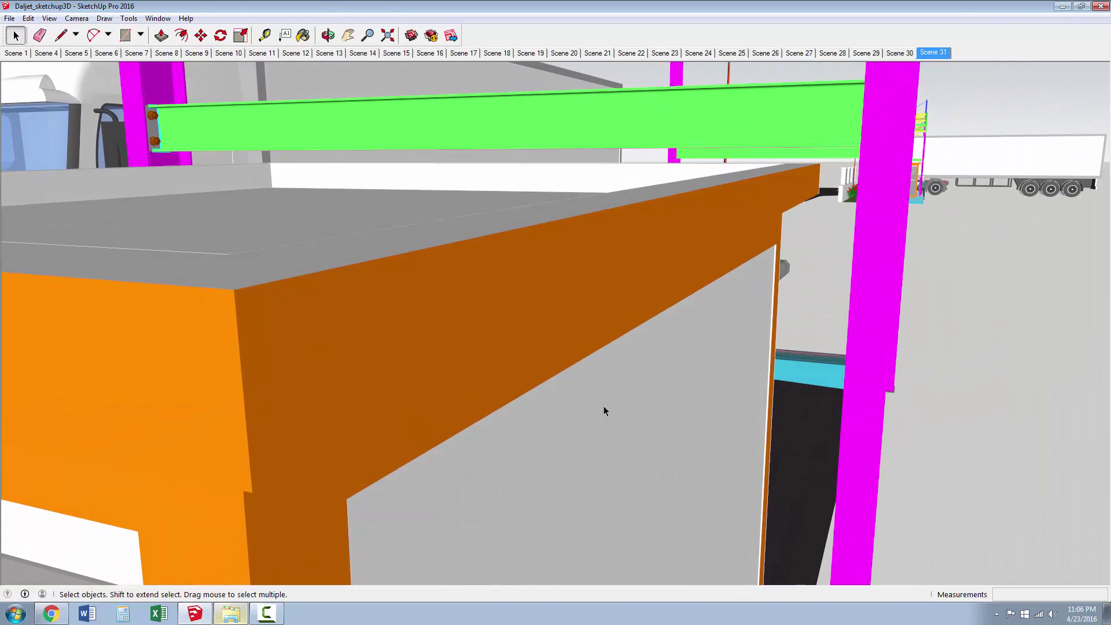
{"action": "scroll", "coordinate": [550, 412], "scroll_direction": "down", "scroll_amount": 3}
{"action": "scroll", "coordinate": [546, 412], "scroll_direction": "down", "scroll_amount": 3}
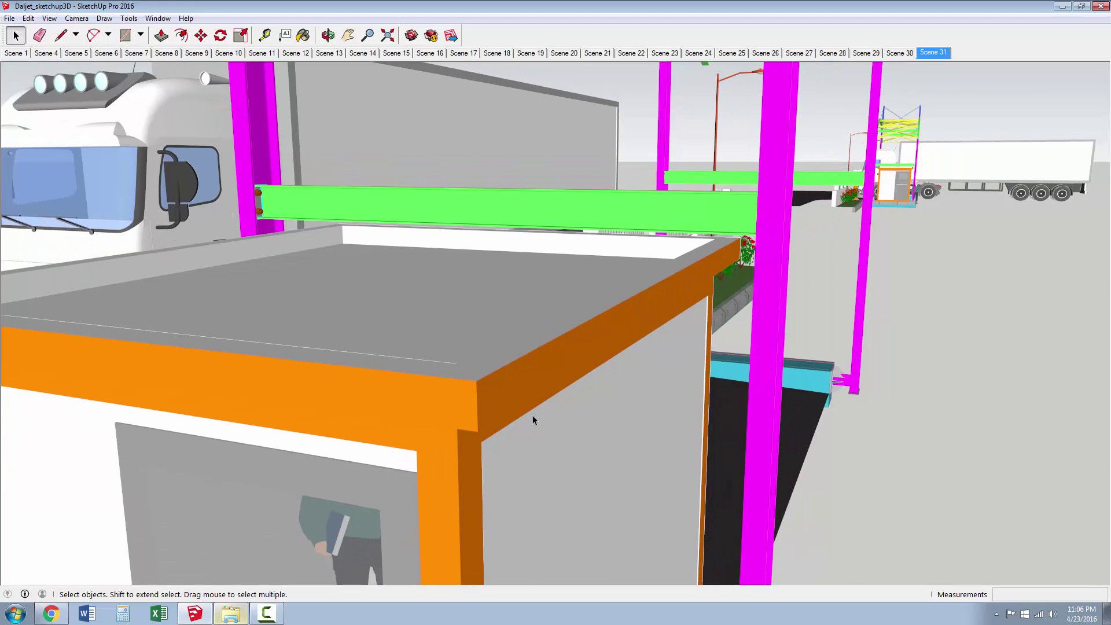
{"action": "middle_click_drag", "start_coordinate": [522, 415], "coordinate": [546, 355]}
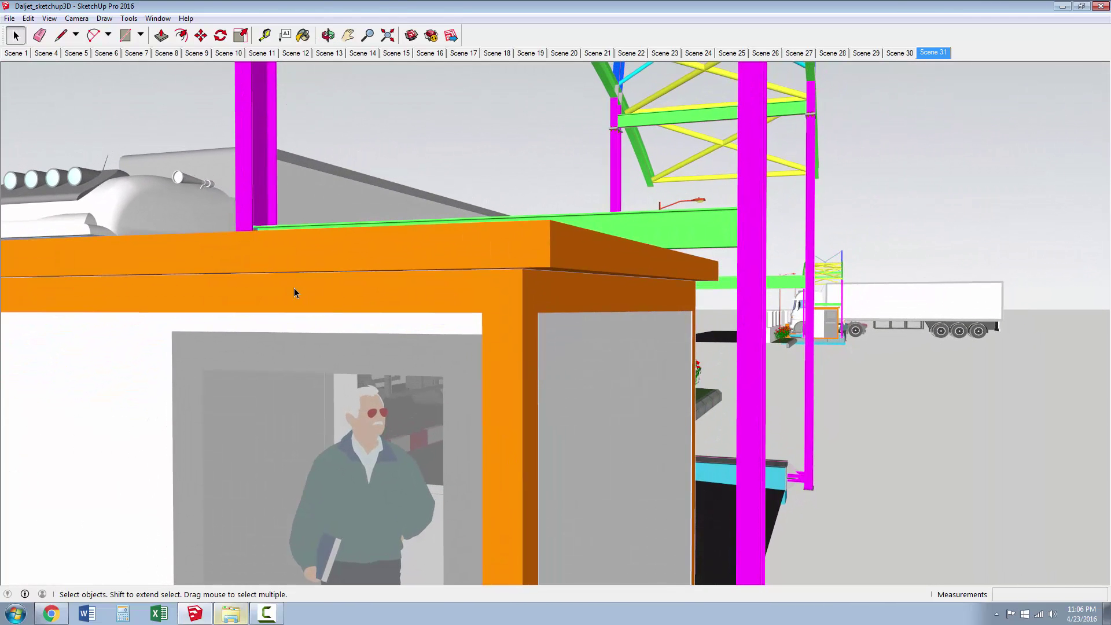
{"action": "left_click", "coordinate": [49, 17]}
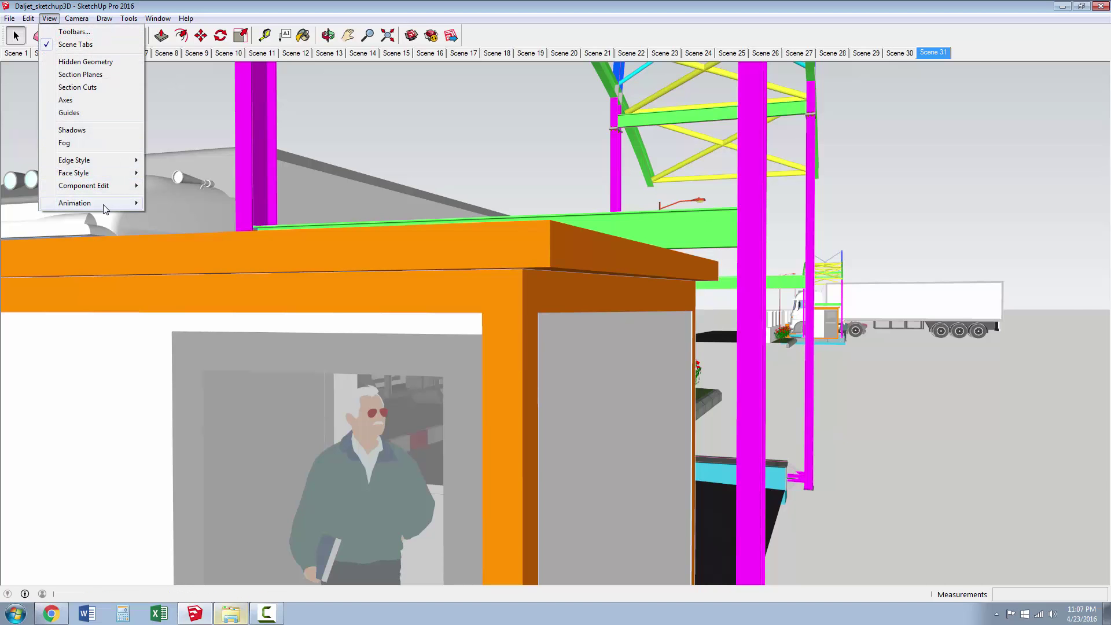
{"action": "left_click", "coordinate": [174, 203]}
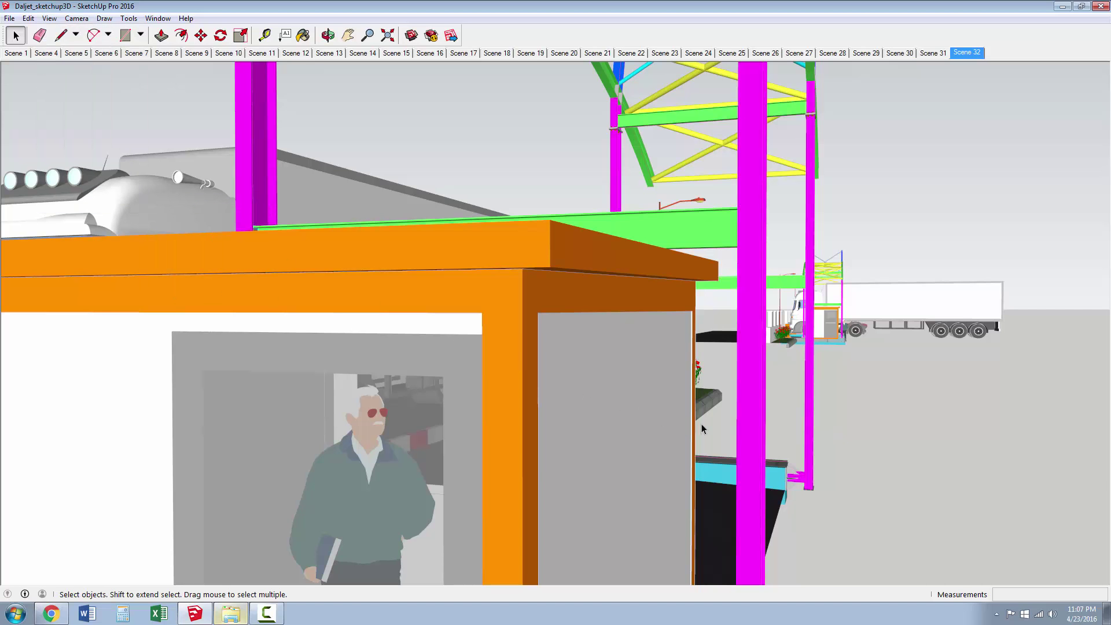
Move under the canopy past the magenta columns to frame the truck's roof lights
{"action": "scroll", "coordinate": [763, 438], "scroll_direction": "down", "scroll_amount": 5}
{"action": "middle_click_drag", "start_coordinate": [762, 438], "coordinate": [575, 408]}
{"action": "scroll", "coordinate": [575, 408], "scroll_direction": "up", "scroll_amount": 5}
{"action": "middle_click_drag", "start_coordinate": [784, 401], "coordinate": [497, 386]}
{"action": "scroll", "coordinate": [418, 388], "scroll_direction": "down", "scroll_amount": 5}
{"action": "scroll", "coordinate": [368, 333], "scroll_direction": "up", "scroll_amount": 5}
{"action": "scroll", "coordinate": [368, 332], "scroll_direction": "down", "scroll_amount": 4}
{"action": "middle_click_drag", "start_coordinate": [370, 344], "coordinate": [415, 339]}
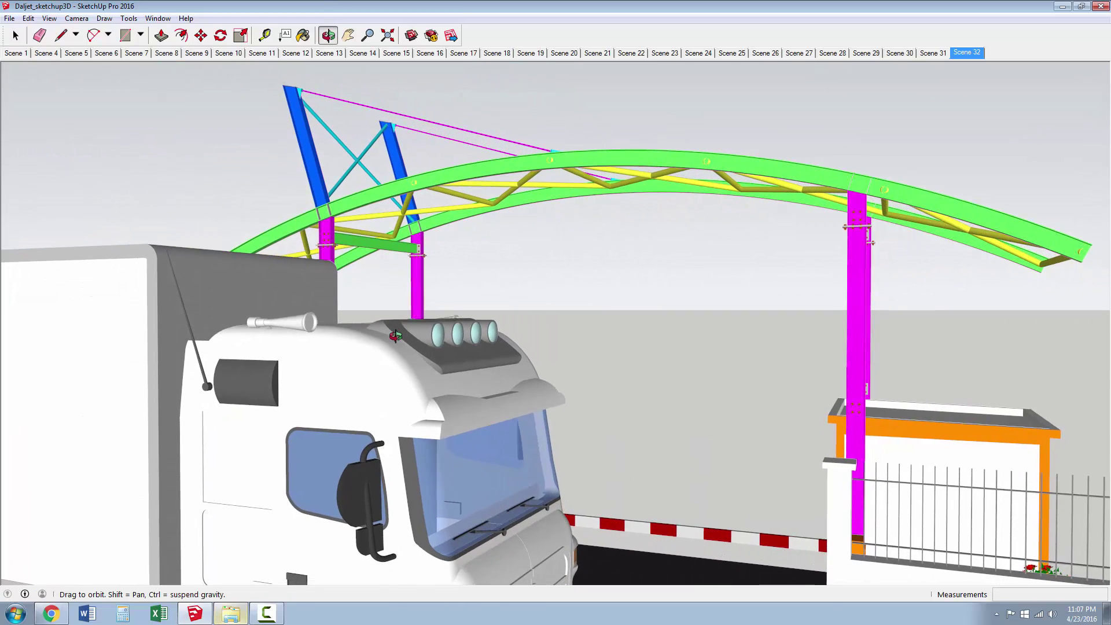
{"action": "scroll", "coordinate": [416, 339], "scroll_direction": "up", "scroll_amount": 5}
{"action": "scroll", "coordinate": [453, 345], "scroll_direction": "up", "scroll_amount": 3}
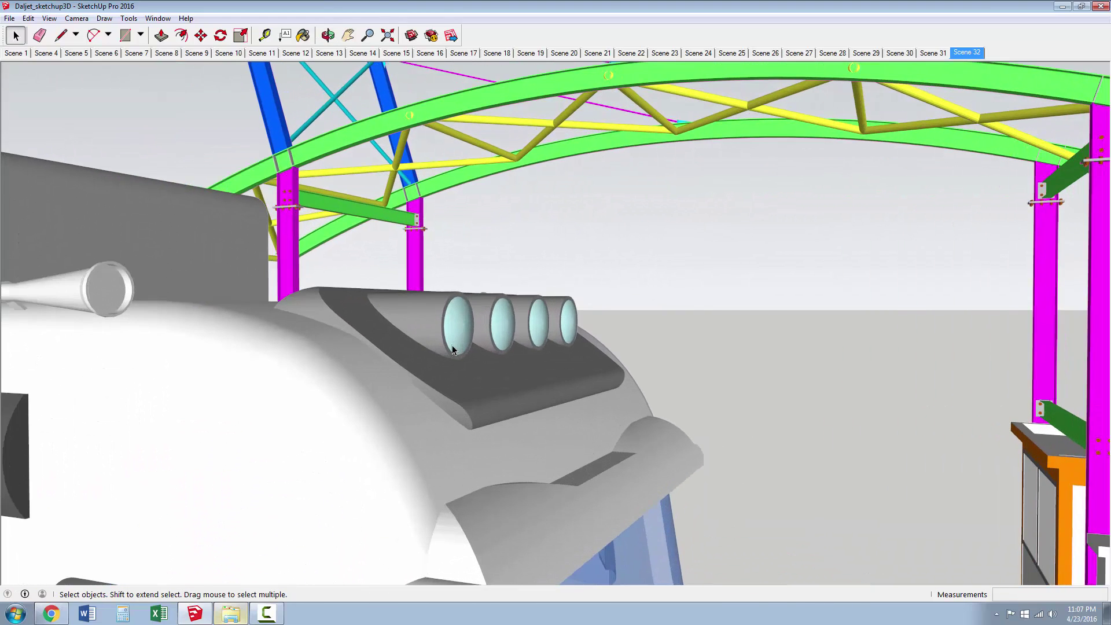
{"action": "middle_click_drag", "start_coordinate": [447, 351], "coordinate": [452, 364]}
{"action": "left_click", "coordinate": [50, 18]}
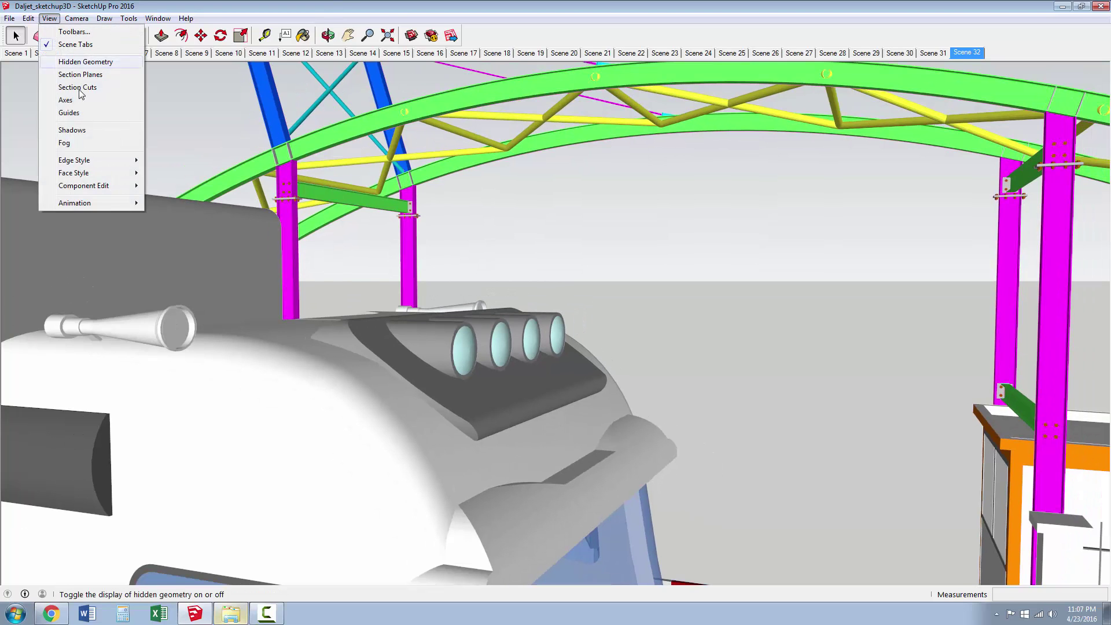
Save the roof-lights view as Scene 33, then move toward the canopy under the arch
{"action": "left_click", "coordinate": [175, 203]}
{"action": "scroll", "coordinate": [356, 359], "scroll_direction": "down", "scroll_amount": 5}
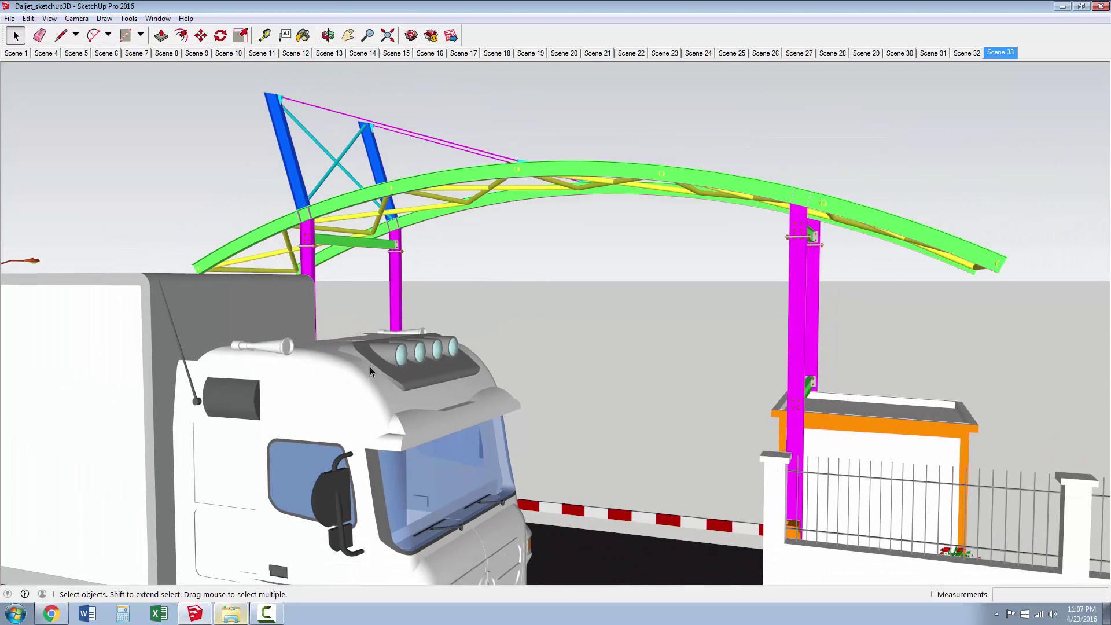
{"action": "middle_click_drag", "start_coordinate": [370, 367], "coordinate": [270, 387]}
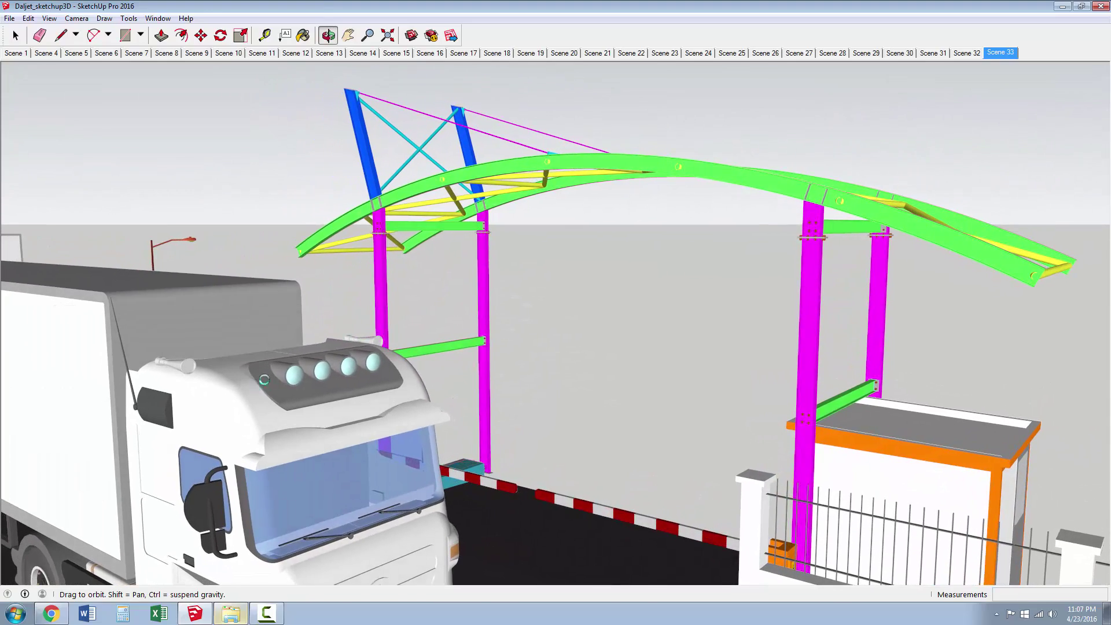
{"action": "scroll", "coordinate": [258, 383], "scroll_direction": "down", "scroll_amount": 3}
{"action": "scroll", "coordinate": [741, 314], "scroll_direction": "up", "scroll_amount": 4}
{"action": "middle_click_drag", "start_coordinate": [742, 314], "coordinate": [722, 251]}
{"action": "key", "text": "space"}
Orbit around the green arch to frame the whole steel canopy structure
{"action": "scroll", "coordinate": [365, 207], "scroll_direction": "up", "scroll_amount": 5}
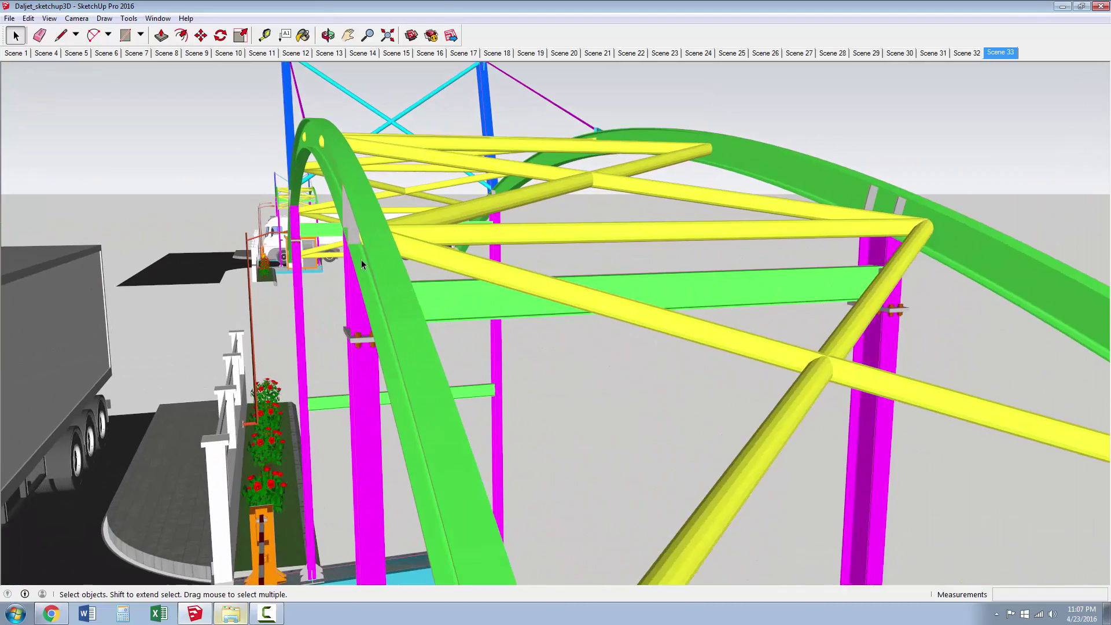
{"action": "middle_click_drag", "start_coordinate": [362, 262], "coordinate": [343, 220]}
{"action": "middle_click_drag", "start_coordinate": [330, 300], "coordinate": [339, 303]}
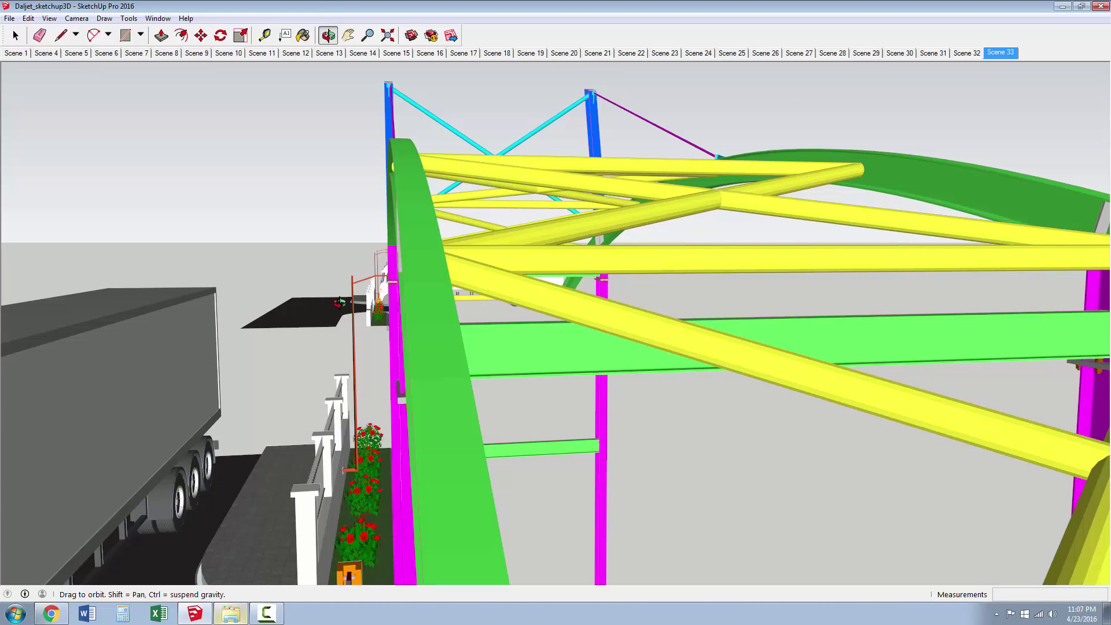
{"action": "key", "text": "space"}
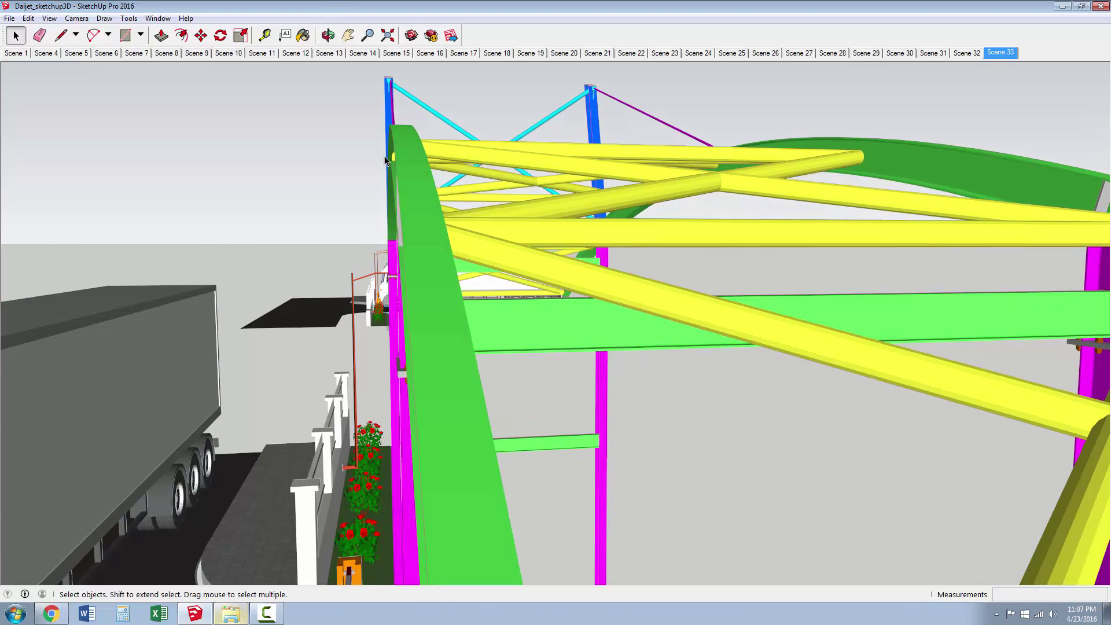
{"action": "scroll", "coordinate": [321, 127], "scroll_direction": "down", "scroll_amount": 3}
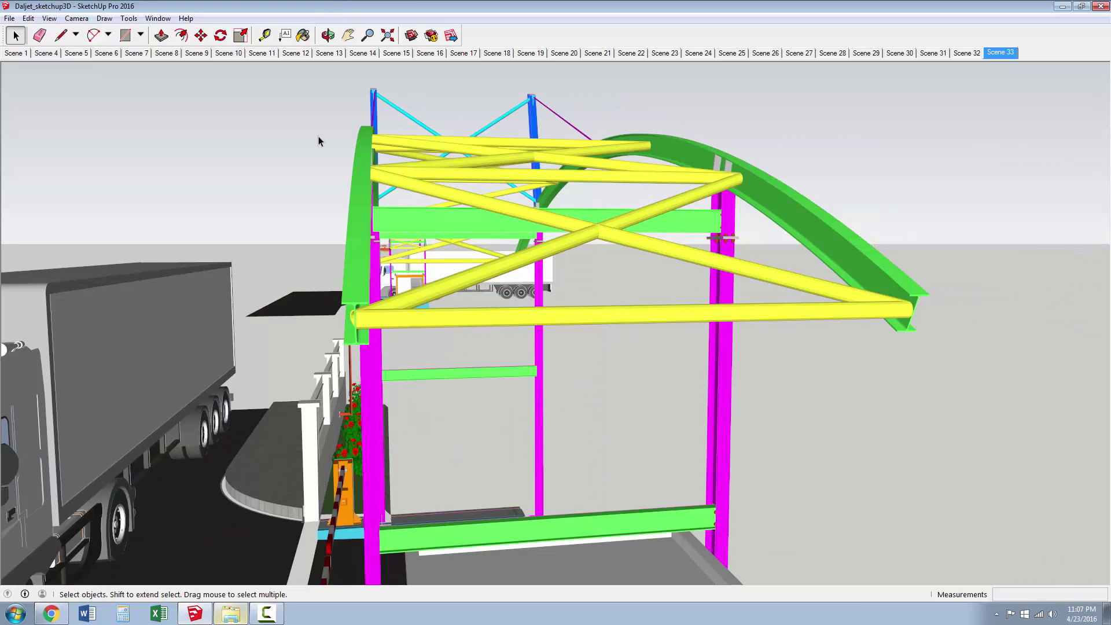
{"action": "middle_click_drag", "start_coordinate": [259, 264], "coordinate": [272, 240]}
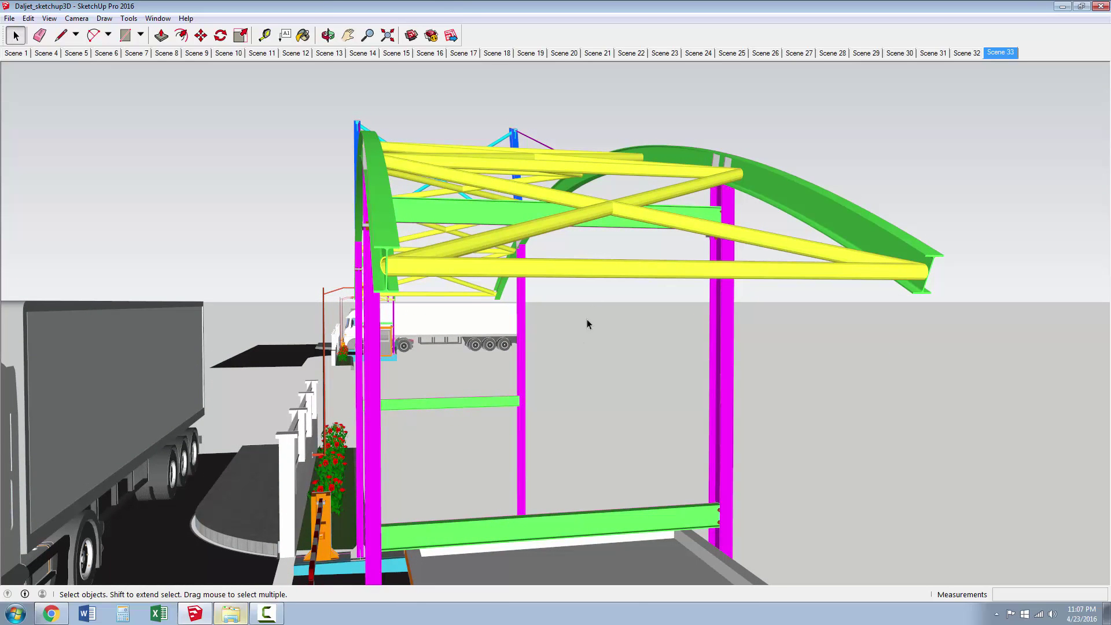
Save the canopy structure view as Scene 34
{"action": "left_click", "coordinate": [49, 18]}
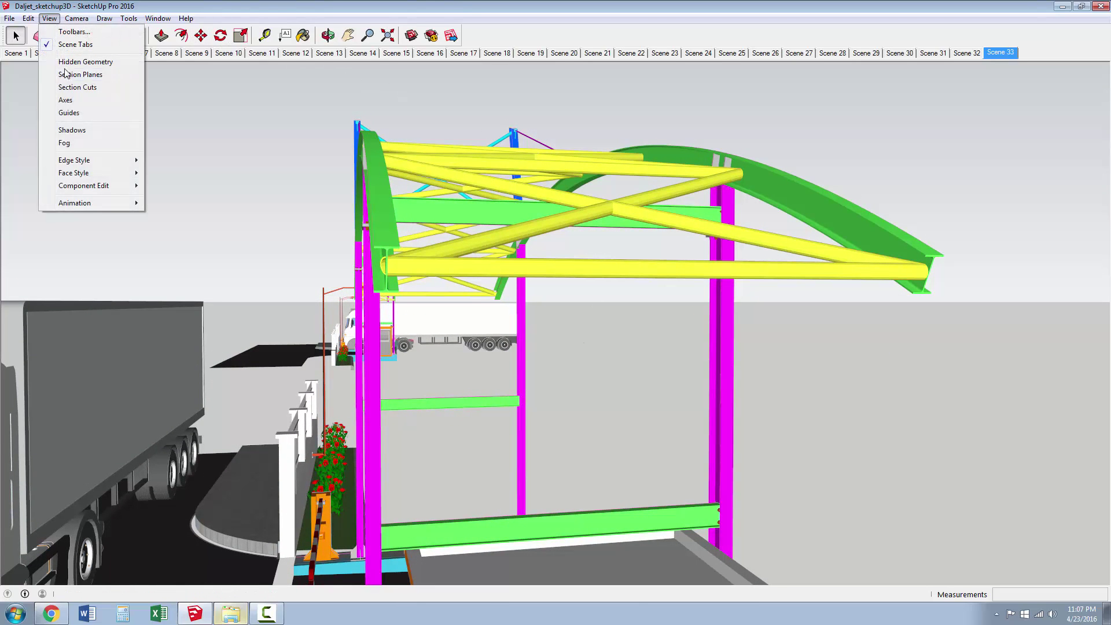
{"action": "mouse_move", "coordinate": [96, 204]}
{"action": "left_click", "coordinate": [168, 203]}
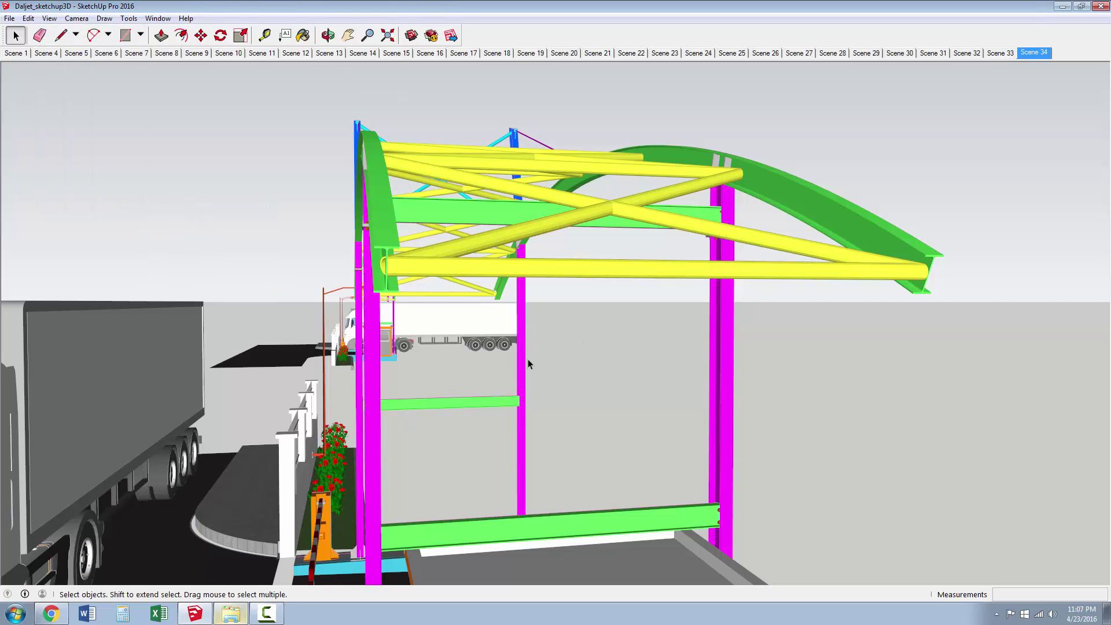
Orbit to a low view at the foot of the pink gate column and save it as Scene 35
{"action": "middle_click_drag", "start_coordinate": [387, 461], "coordinate": [285, 474]}
{"action": "scroll", "coordinate": [347, 439], "scroll_direction": "up", "scroll_amount": 5}
{"action": "key", "text": "F4"}
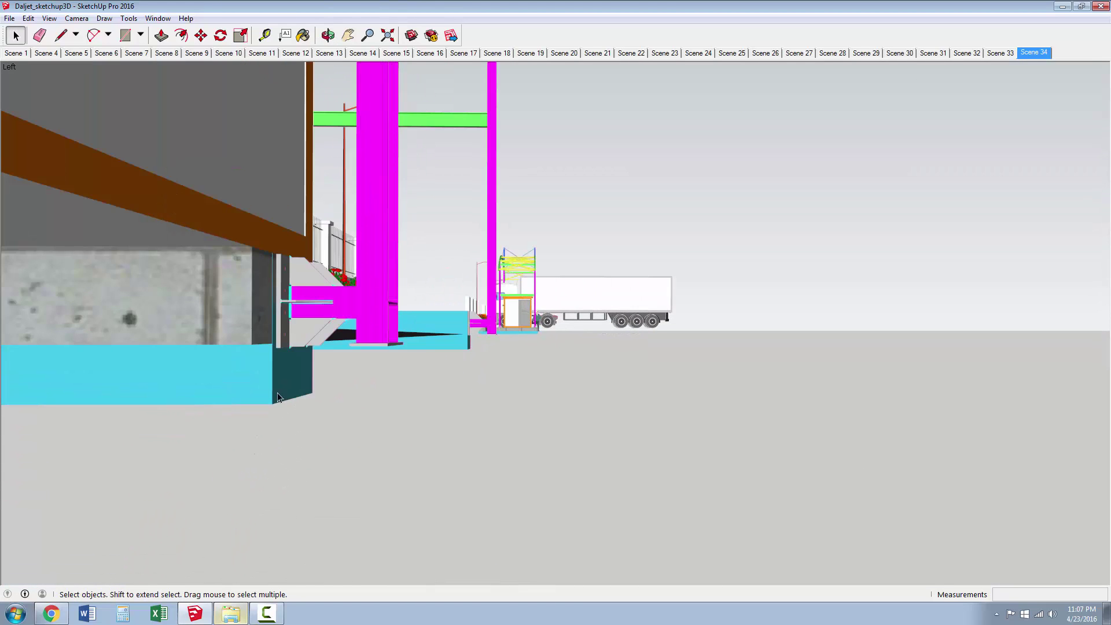
{"action": "scroll", "coordinate": [301, 286], "scroll_direction": "up", "scroll_amount": 3}
{"action": "middle_click_drag", "start_coordinate": [301, 286], "coordinate": [170, 424]}
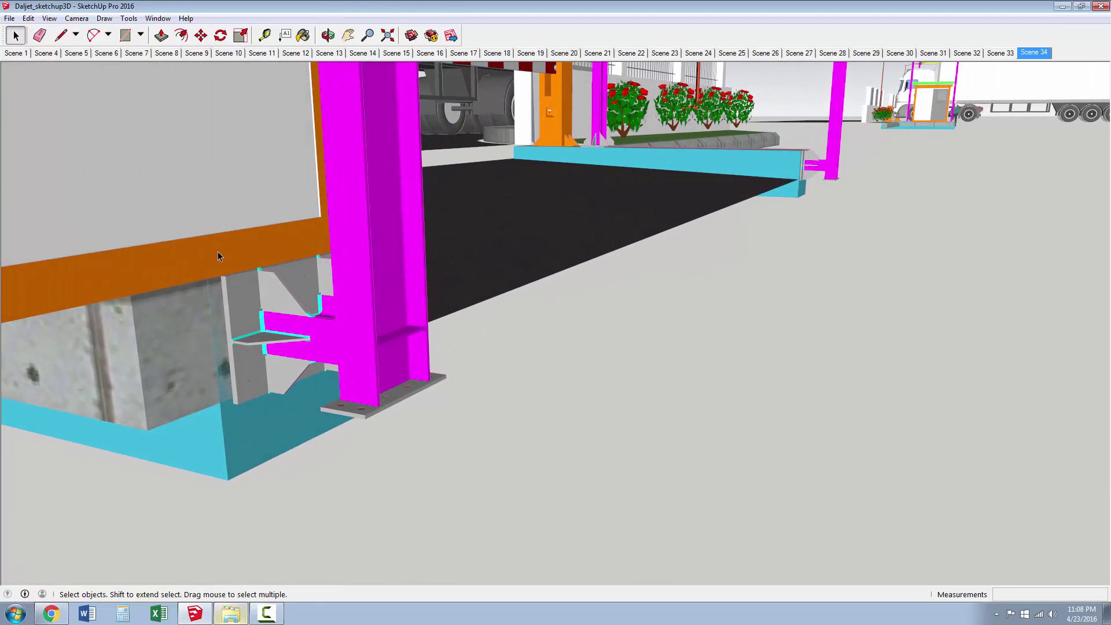
{"action": "middle_click_drag", "start_coordinate": [241, 258], "coordinate": [300, 239]}
{"action": "left_click", "coordinate": [49, 18]}
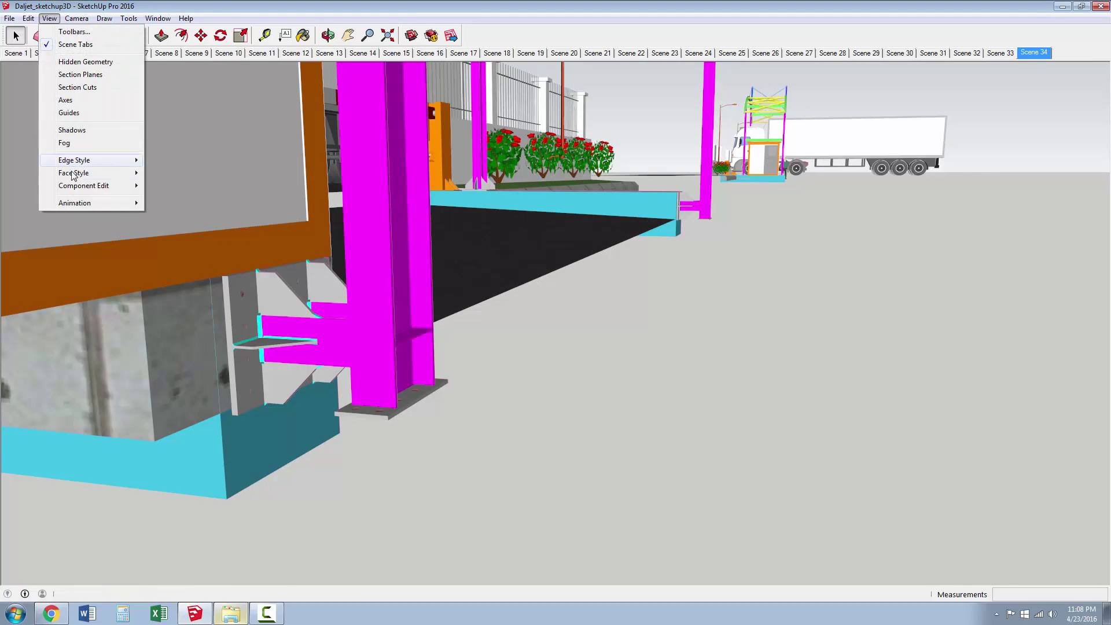
{"action": "mouse_move", "coordinate": [116, 203]}
{"action": "left_click", "coordinate": [168, 204]}
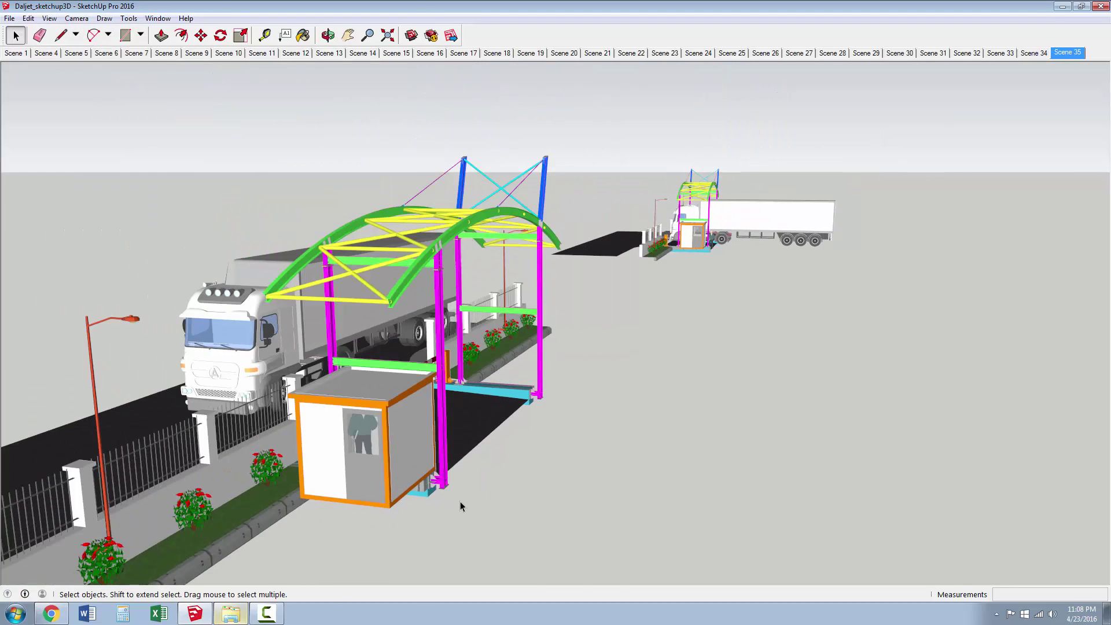
Orbit toward the gate and truck to show the lamp, sky, truss, booth and trailer
{"action": "scroll", "coordinate": [486, 320], "scroll_direction": "up", "scroll_amount": 5}
{"action": "mouse_move", "coordinate": [489, 321]}
{"action": "middle_mouse_down"}
{"action": "mouse_move", "coordinate": [492, 333]}
{"action": "mouse_move", "coordinate": [509, 318]}
{"action": "middle_mouse_up"}
{"action": "scroll", "coordinate": [641, 219], "scroll_direction": "up", "scroll_amount": 3}
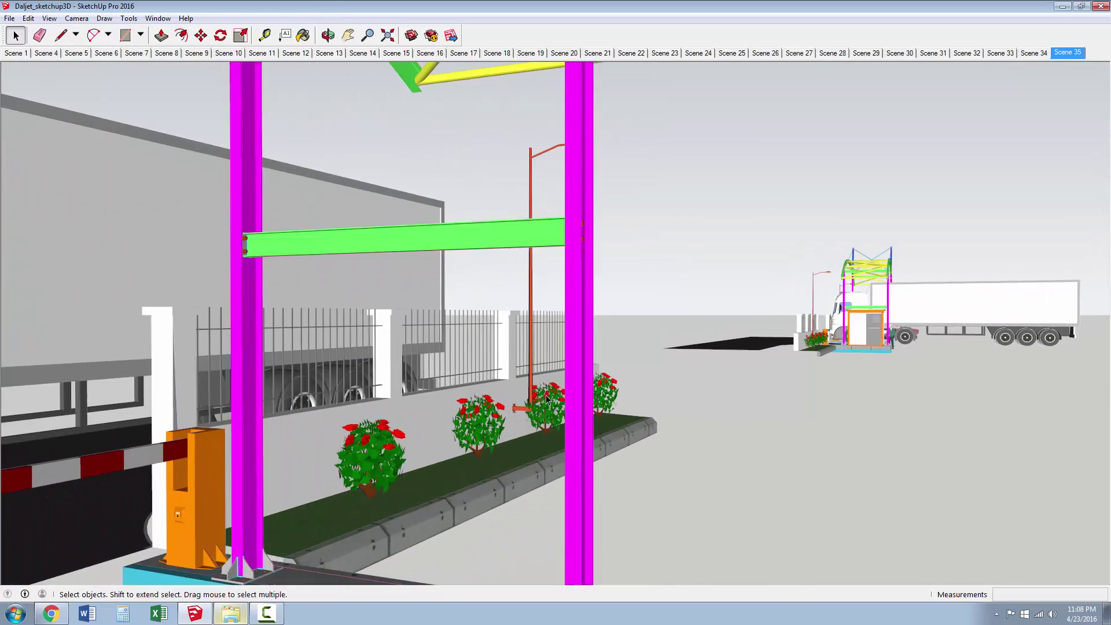
{"action": "middle_click_drag", "start_coordinate": [641, 219], "coordinate": [383, 304]}
{"action": "scroll", "coordinate": [521, 232], "scroll_direction": "up", "scroll_amount": 10}
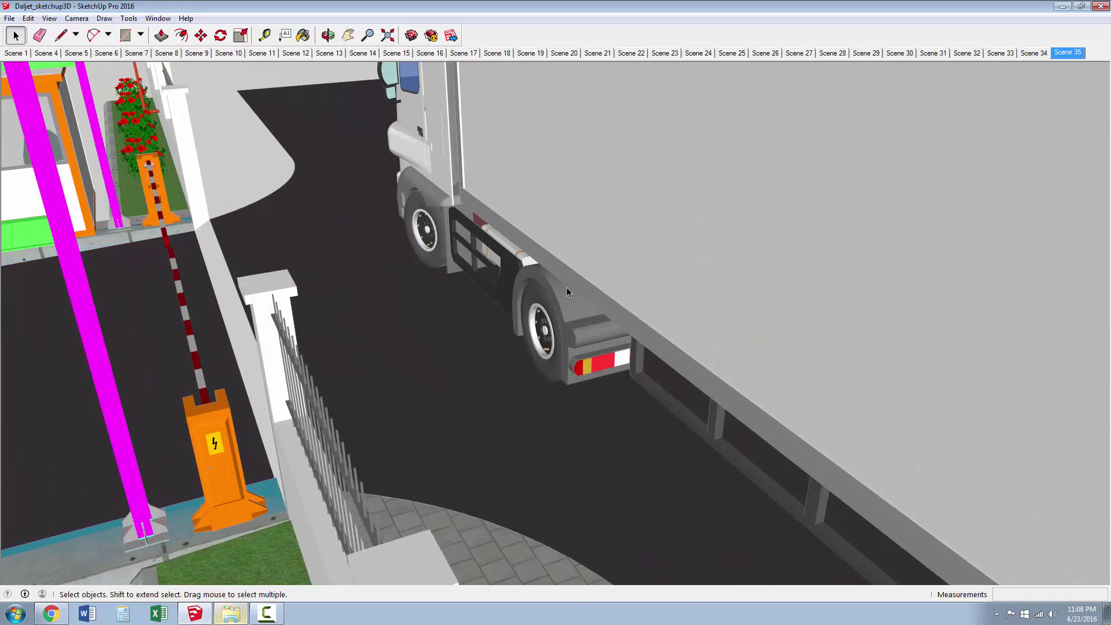
{"action": "middle_click_drag", "start_coordinate": [567, 287], "coordinate": [536, 297]}
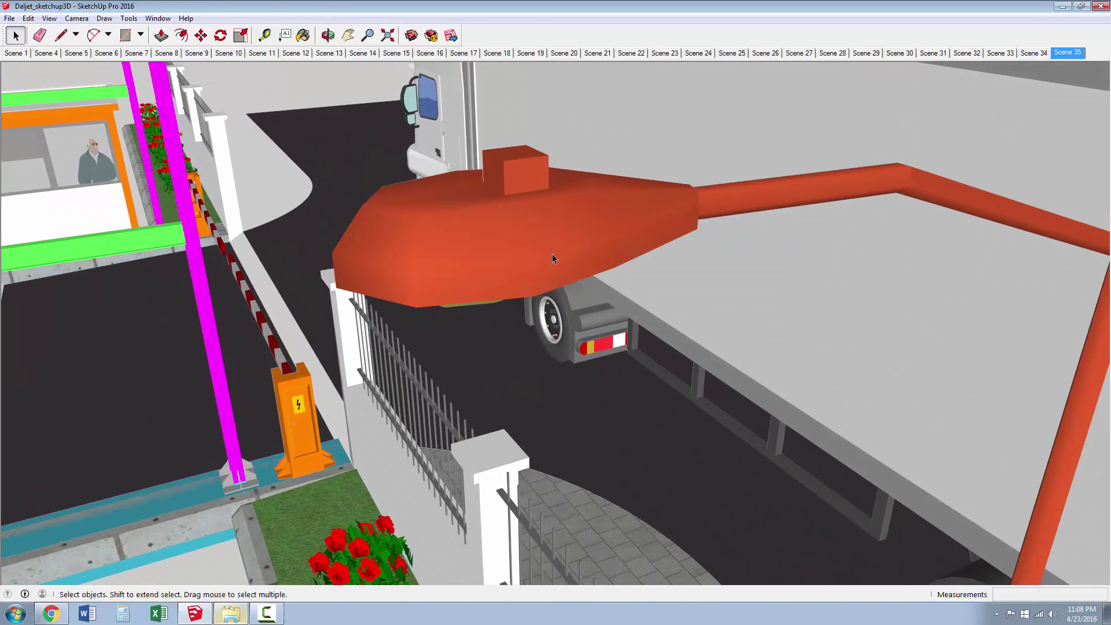
{"action": "middle_click_drag", "start_coordinate": [552, 254], "coordinate": [525, 179]}
{"action": "scroll", "coordinate": [525, 178], "scroll_direction": "up", "scroll_amount": 3}
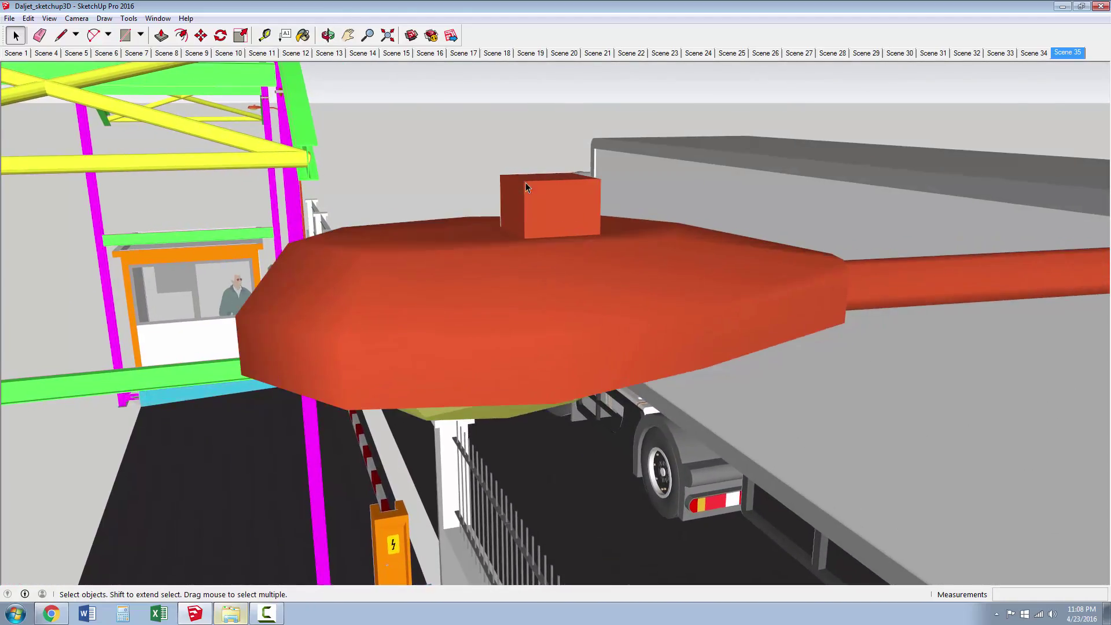
{"action": "mouse_move", "coordinate": [530, 248]}
{"action": "middle_mouse_down"}
{"action": "mouse_move", "coordinate": [556, 263]}
{"action": "mouse_move", "coordinate": [543, 262]}
{"action": "middle_mouse_up"}
{"action": "scroll", "coordinate": [493, 245], "scroll_direction": "down", "scroll_amount": 2}
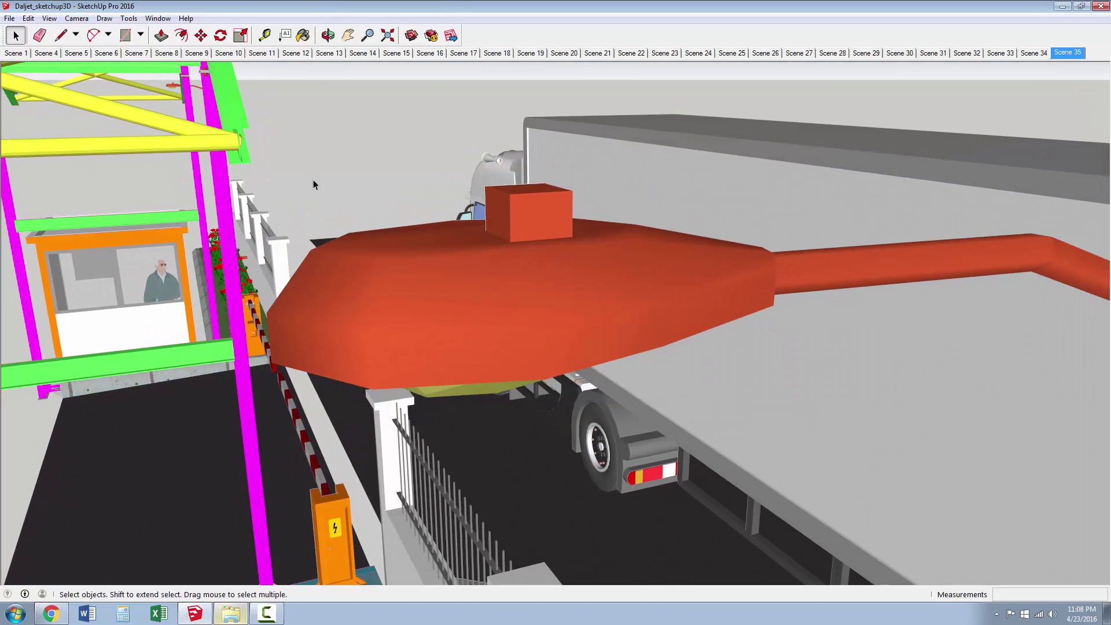
{"action": "left_click", "coordinate": [50, 18]}
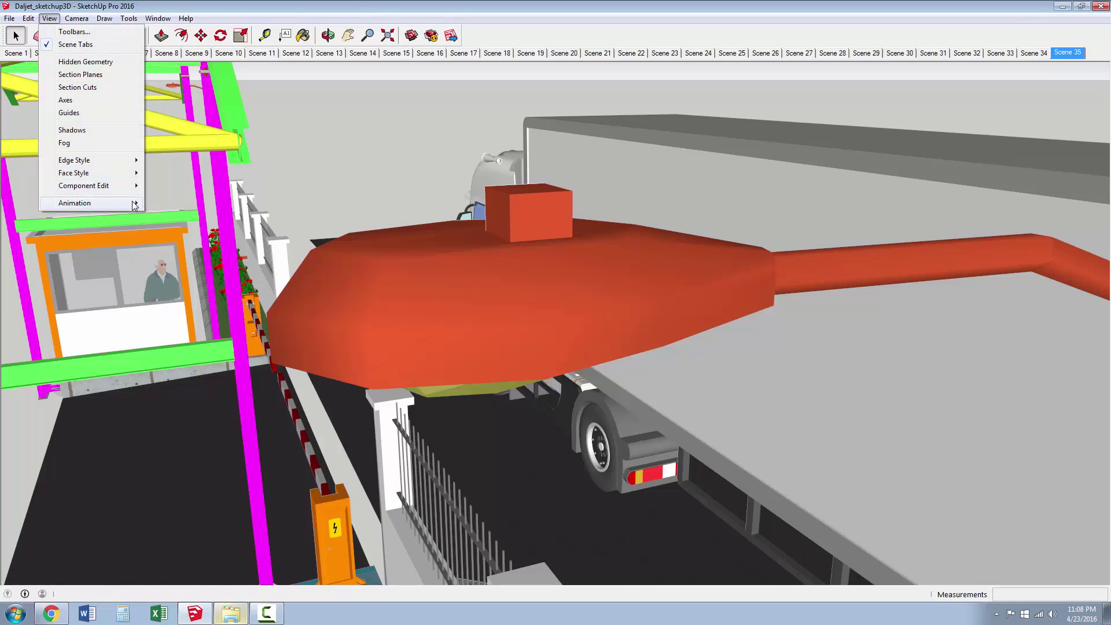
Save Scene 36, then orbit to a side view of the lamp and gate as Scene 37
{"action": "left_click", "coordinate": [162, 203]}
{"action": "middle_click_drag", "start_coordinate": [435, 331], "coordinate": [98, 426]}
{"action": "mouse_move", "coordinate": [261, 442]}
{"action": "middle_mouse_down"}
{"action": "mouse_move", "coordinate": [269, 451]}
{"action": "mouse_move", "coordinate": [280, 437]}
{"action": "middle_mouse_up"}
{"action": "middle_click_drag", "start_coordinate": [516, 438], "coordinate": [754, 429]}
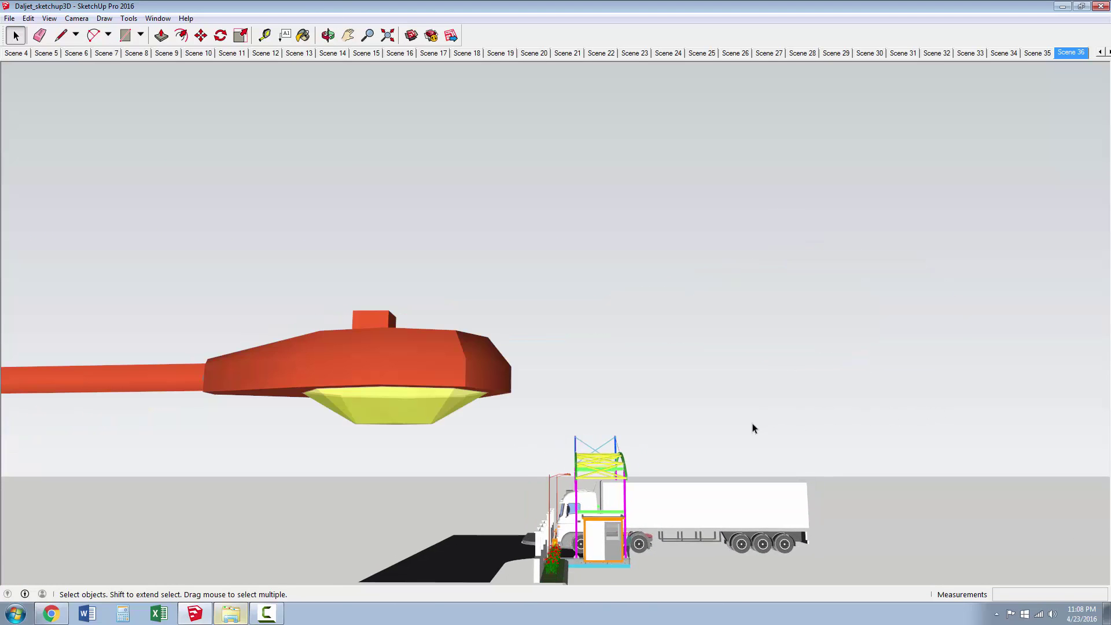
{"action": "left_click", "coordinate": [50, 18]}
{"action": "mouse_move", "coordinate": [130, 204]}
{"action": "left_click", "coordinate": [178, 204]}
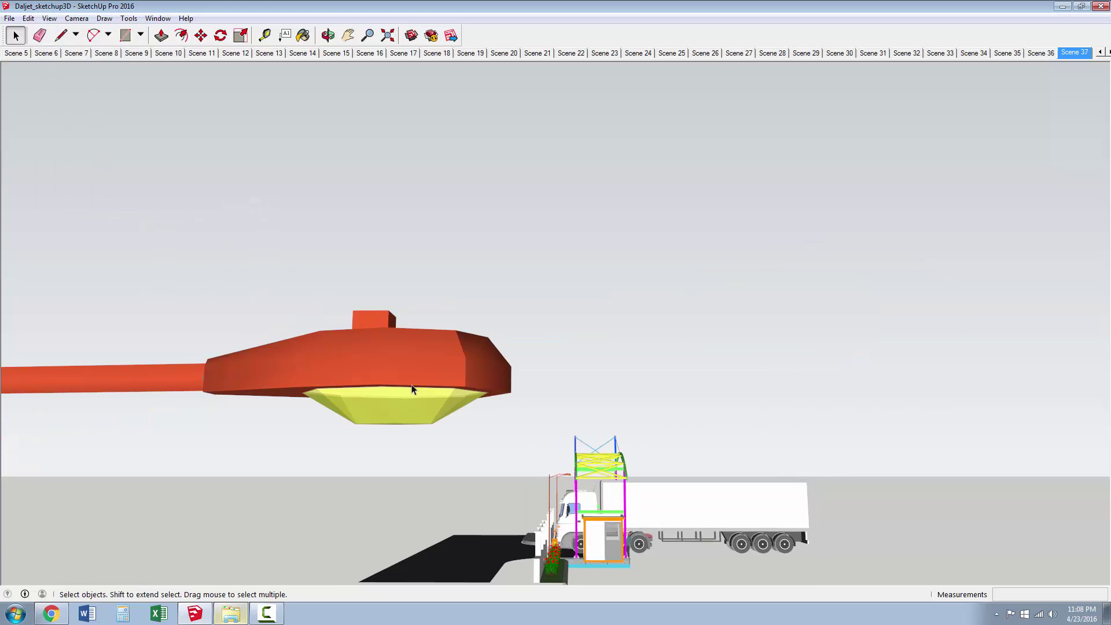
Orbit to a closer side view of the booth and save it as Scene 38
{"action": "middle_click_drag", "start_coordinate": [603, 428], "coordinate": [526, 446]}
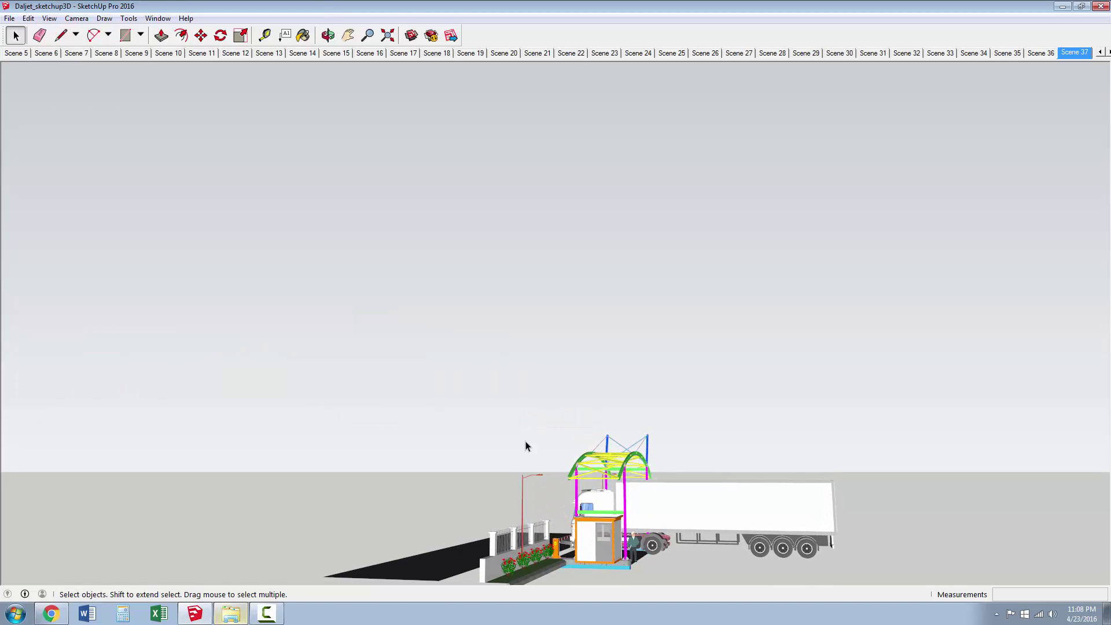
{"action": "scroll", "coordinate": [540, 570], "scroll_direction": "up", "scroll_amount": 6}
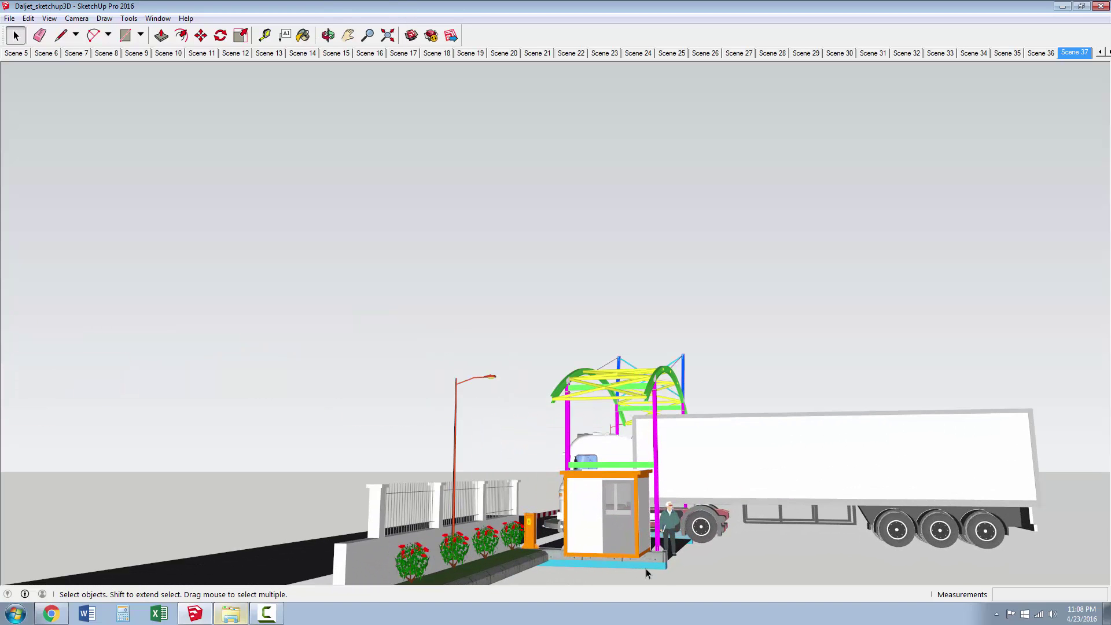
{"action": "scroll", "coordinate": [650, 570], "scroll_direction": "up", "scroll_amount": 2}
{"action": "mouse_move", "coordinate": [689, 575]}
{"action": "middle_mouse_down"}
{"action": "mouse_move", "coordinate": [689, 555]}
{"action": "mouse_move", "coordinate": [686, 564]}
{"action": "middle_mouse_up"}
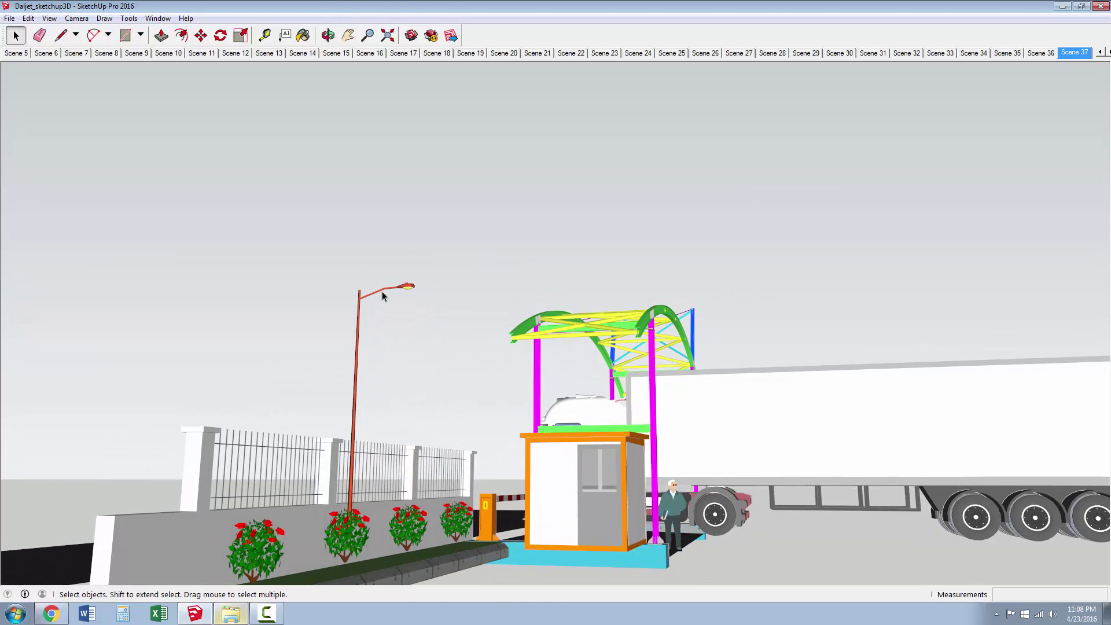
{"action": "left_click", "coordinate": [50, 18]}
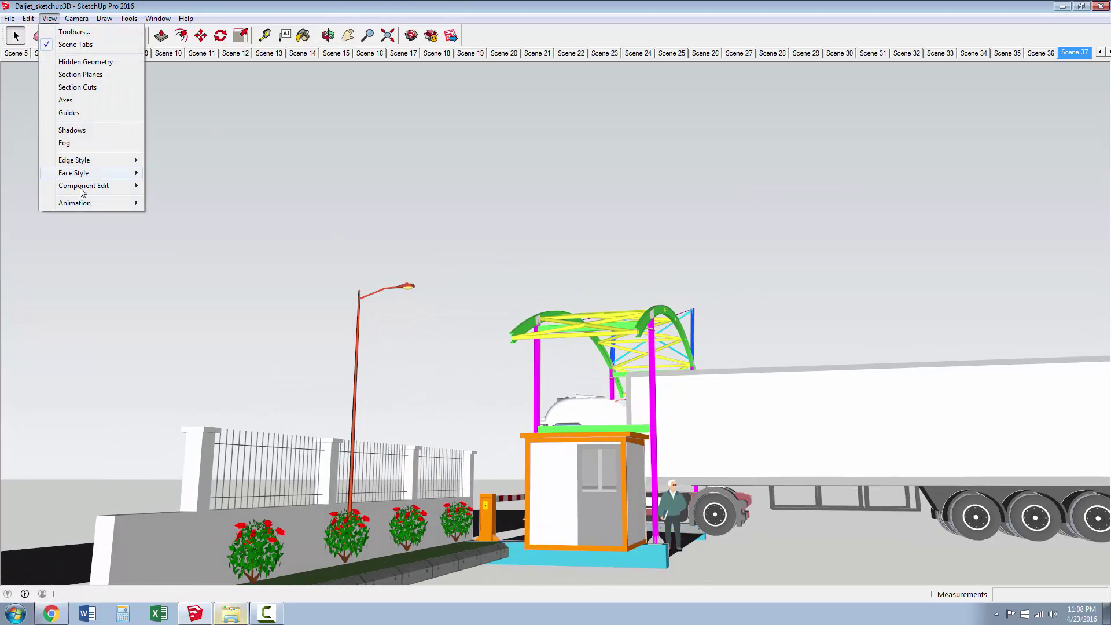
{"action": "mouse_move", "coordinate": [92, 203]}
{"action": "left_click", "coordinate": [169, 203]}
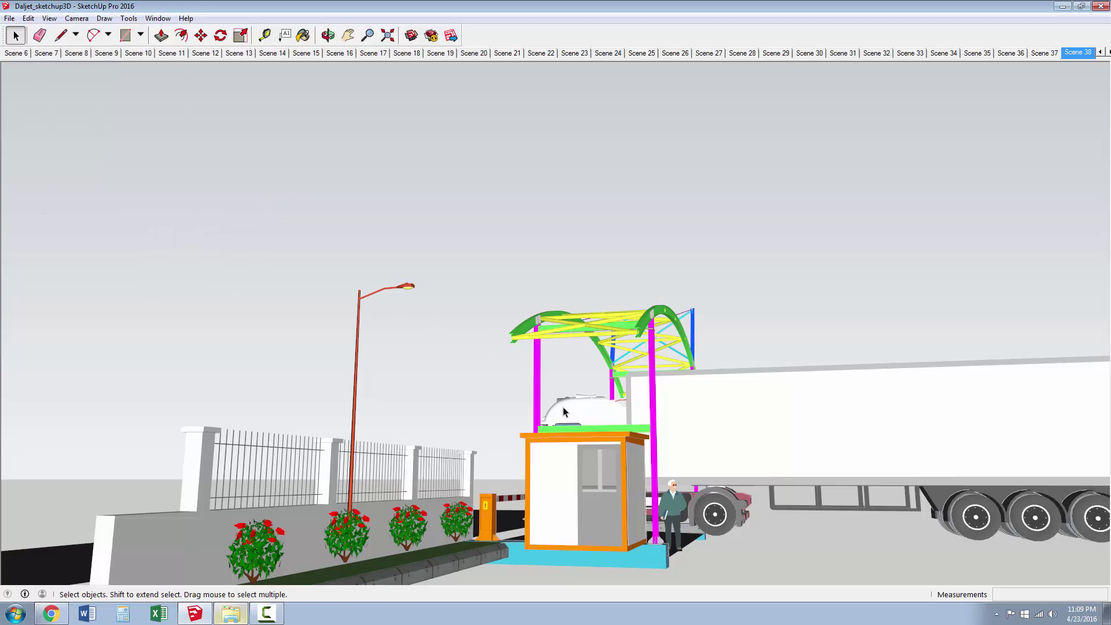
Zoom out to a distant overview of both gates and trucks and save it as Scene 39
{"action": "scroll", "coordinate": [564, 412], "scroll_direction": "down", "scroll_amount": 6}
{"action": "middle_click_drag", "start_coordinate": [564, 411], "coordinate": [522, 515]}
{"action": "scroll", "coordinate": [577, 479], "scroll_direction": "down", "scroll_amount": 3}
{"action": "scroll", "coordinate": [548, 544], "scroll_direction": "up", "scroll_amount": 2}
{"action": "scroll", "coordinate": [542, 519], "scroll_direction": "up", "scroll_amount": 1}
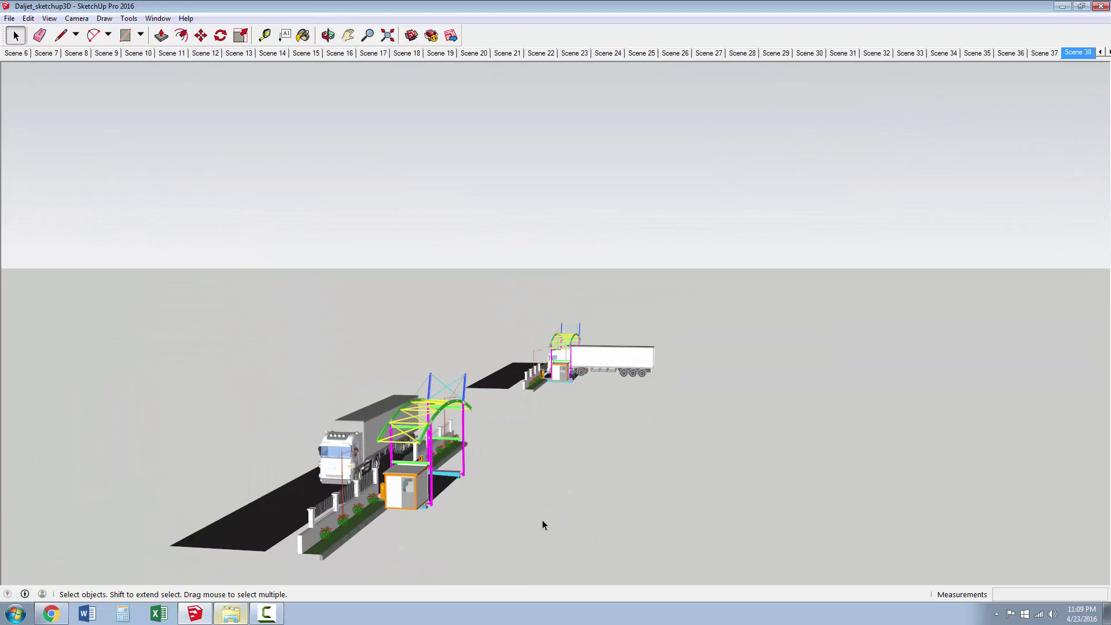
{"action": "left_click", "coordinate": [49, 18]}
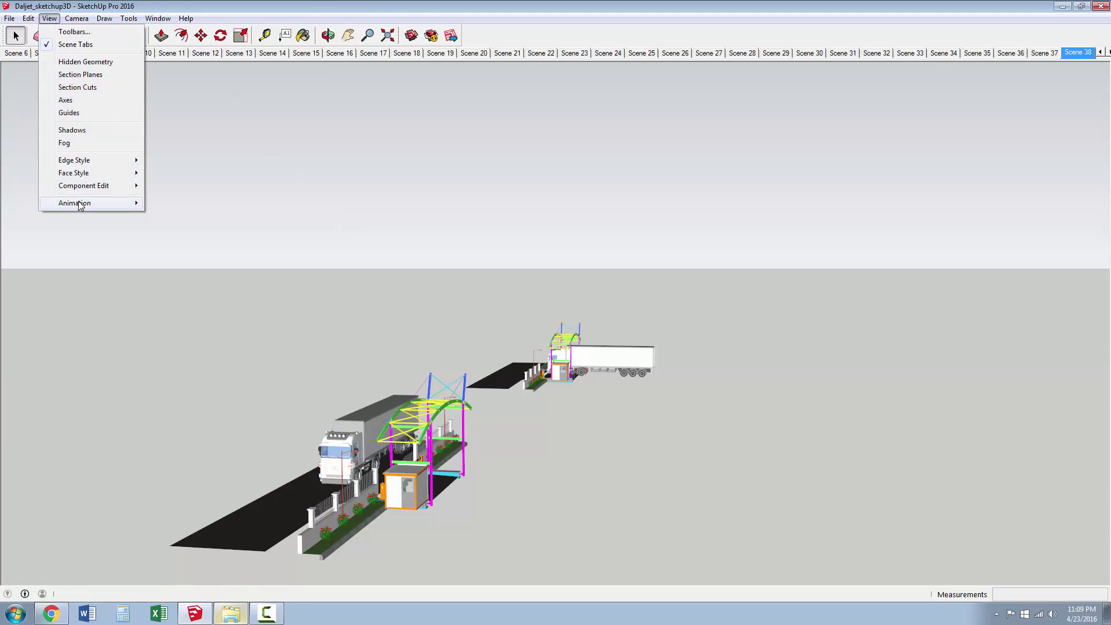
{"action": "mouse_move", "coordinate": [135, 207]}
{"action": "left_click", "coordinate": [169, 205]}
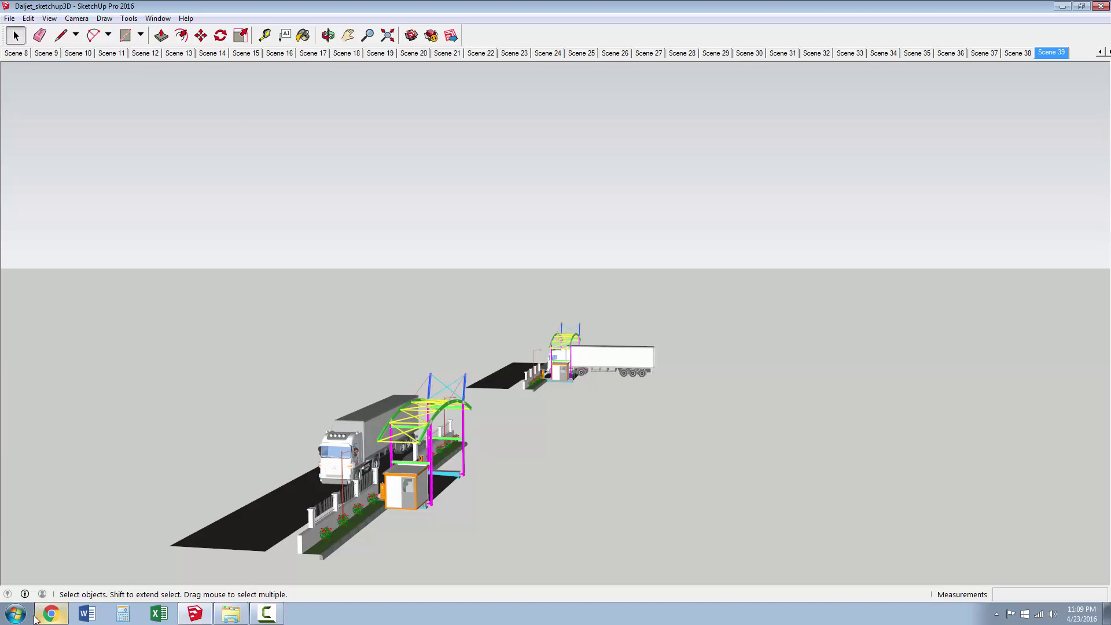
Minimize SketchUp and the browser, restore New Text Document and open it in Notepad
{"action": "left_click", "coordinate": [1068, 6]}
{"action": "left_click", "coordinate": [1064, 8]}
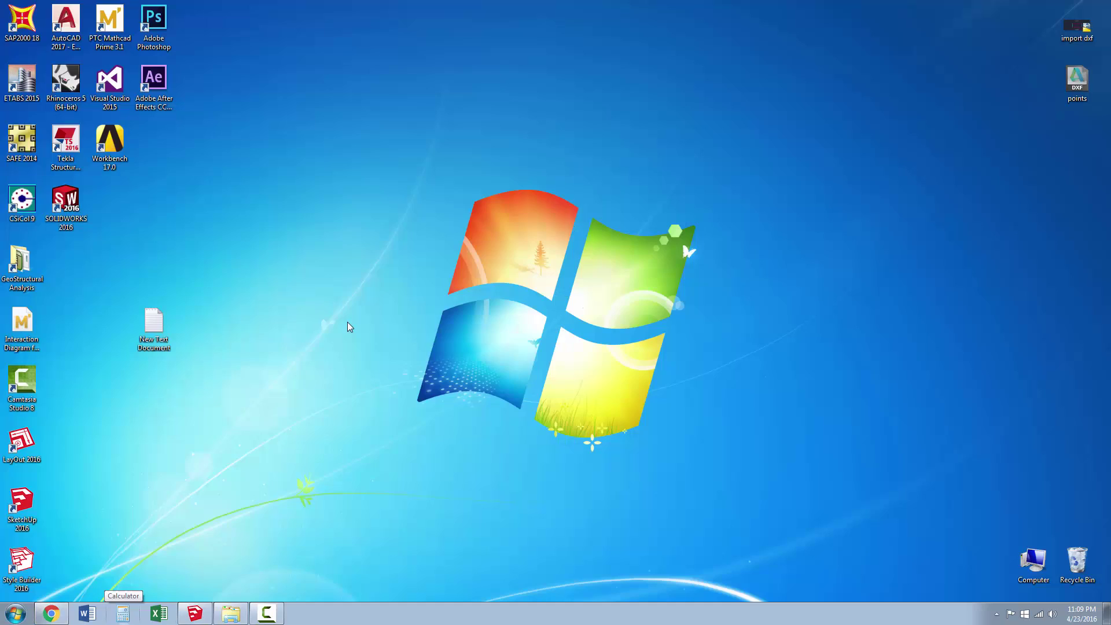
{"action": "right_click", "coordinate": [322, 317]}
{"action": "left_click", "coordinate": [348, 394]}
{"action": "double_click", "coordinate": [150, 315]}
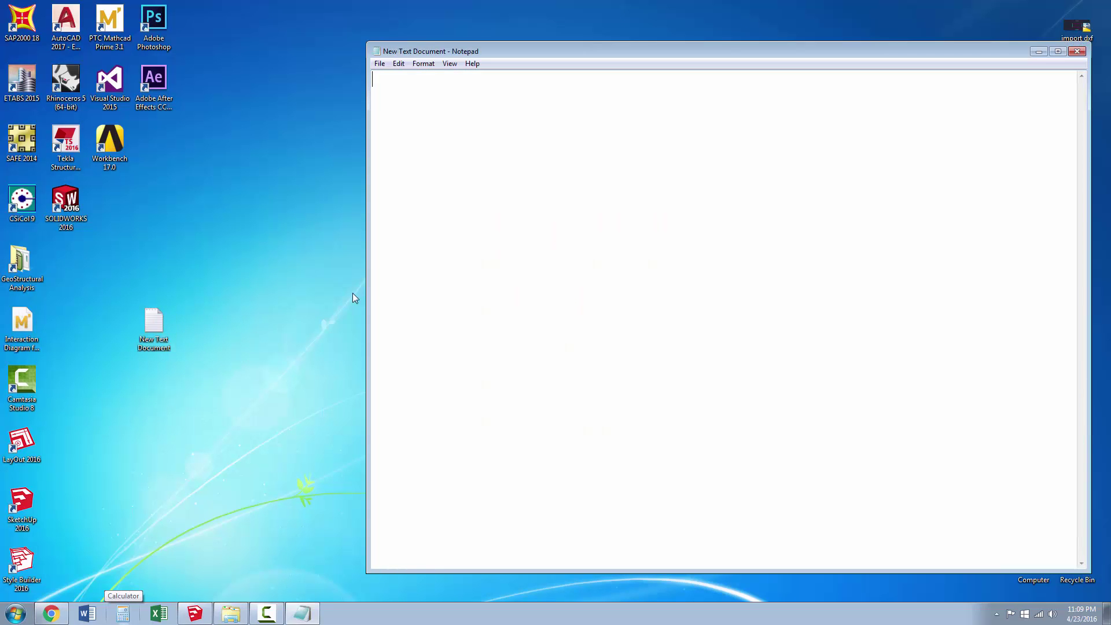
Type the note that this short tutorial prepares an animation using scene properties in Sketchup, thanks for watching
{"action": "type", "text": "...this short"}
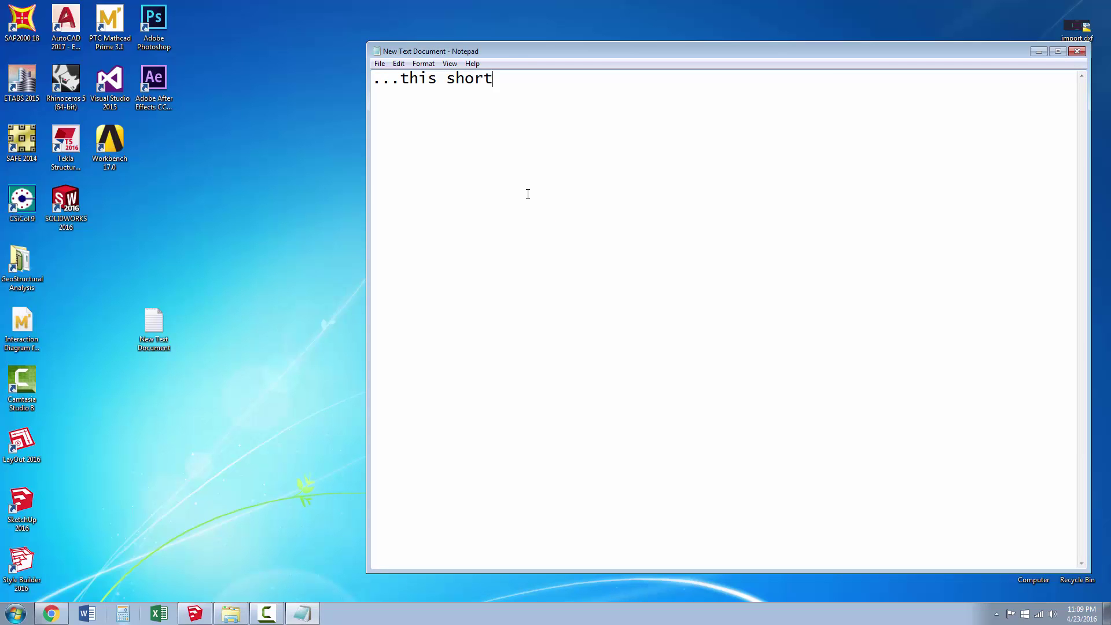
{"action": "type", "text": " tutorial is how t"}
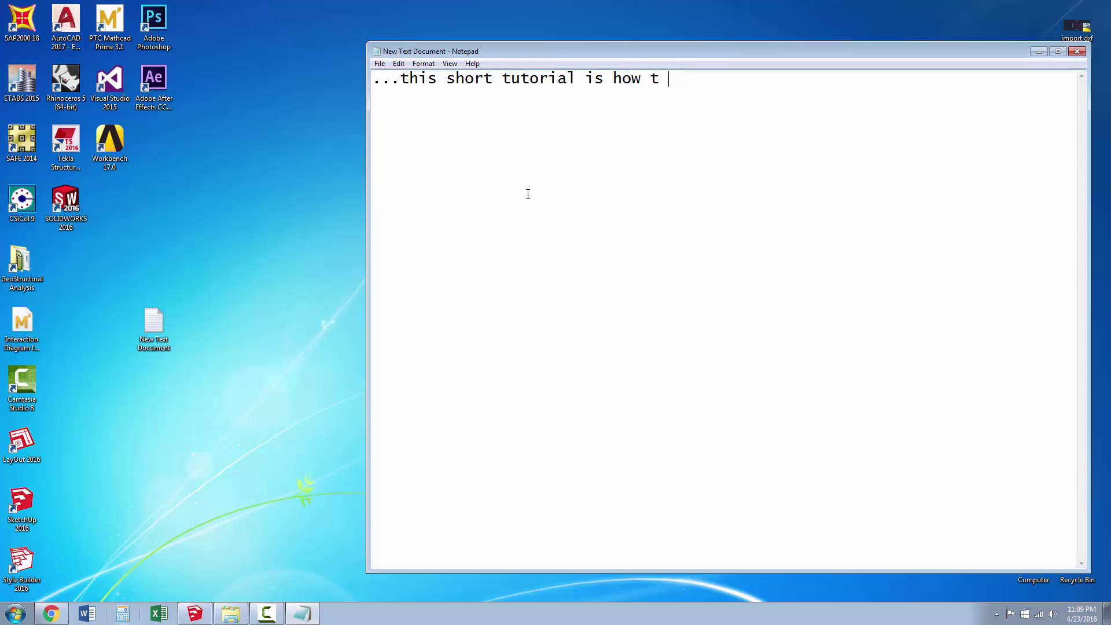
{"action": "type", "text": "o prepare an animation by usi"}
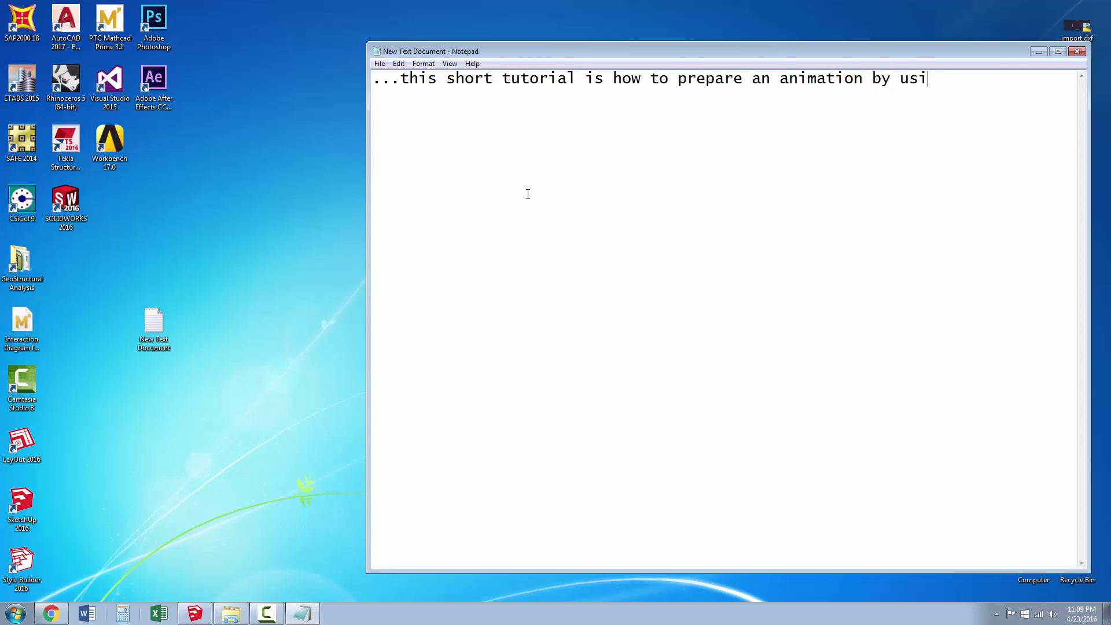
{"action": "type", "text": "ng scene properties"}
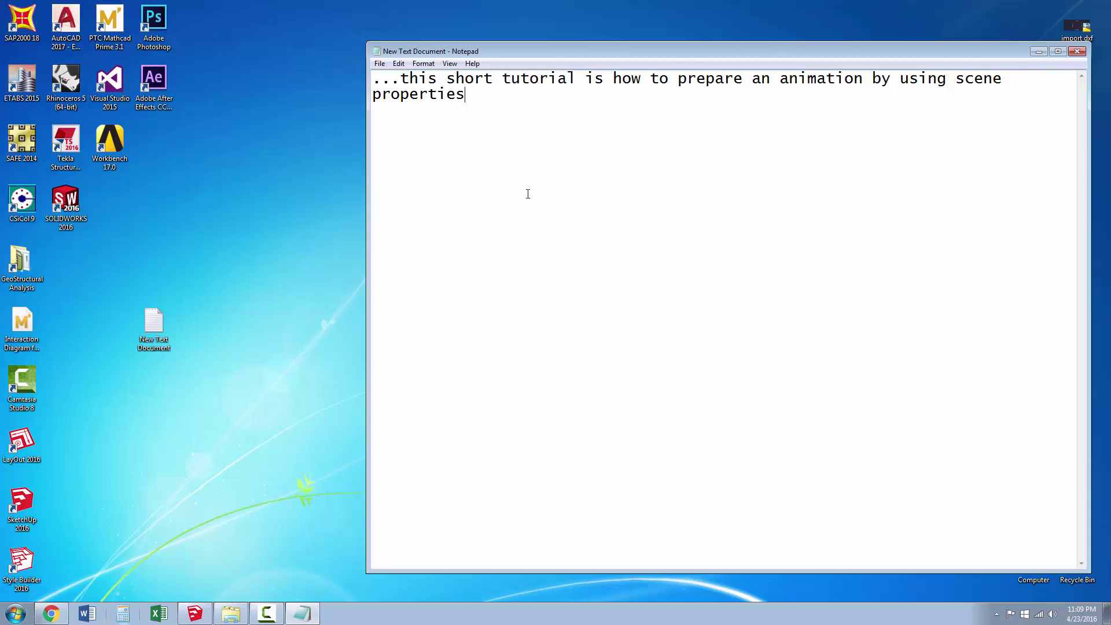
{"action": "type", "text": " in Sketchu"}
{"action": "type", "text": "thanks for"}
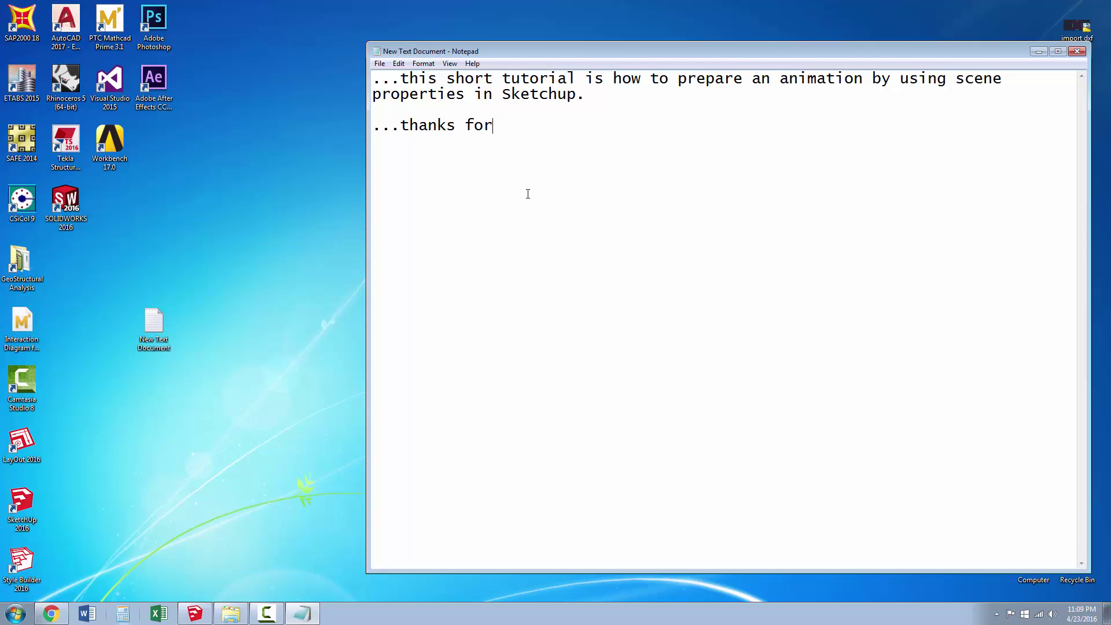
{"action": "type", "text": " watching..."}
Export the walkthrough as the H.264 MP4 video Daljet_sketchup3D, starting the 1777-frame render
{"action": "left_click", "coordinate": [1039, 51]}
{"action": "left_click", "coordinate": [195, 613]}
{"action": "left_click", "coordinate": [9, 18]}
{"action": "mouse_move", "coordinate": [69, 200]}
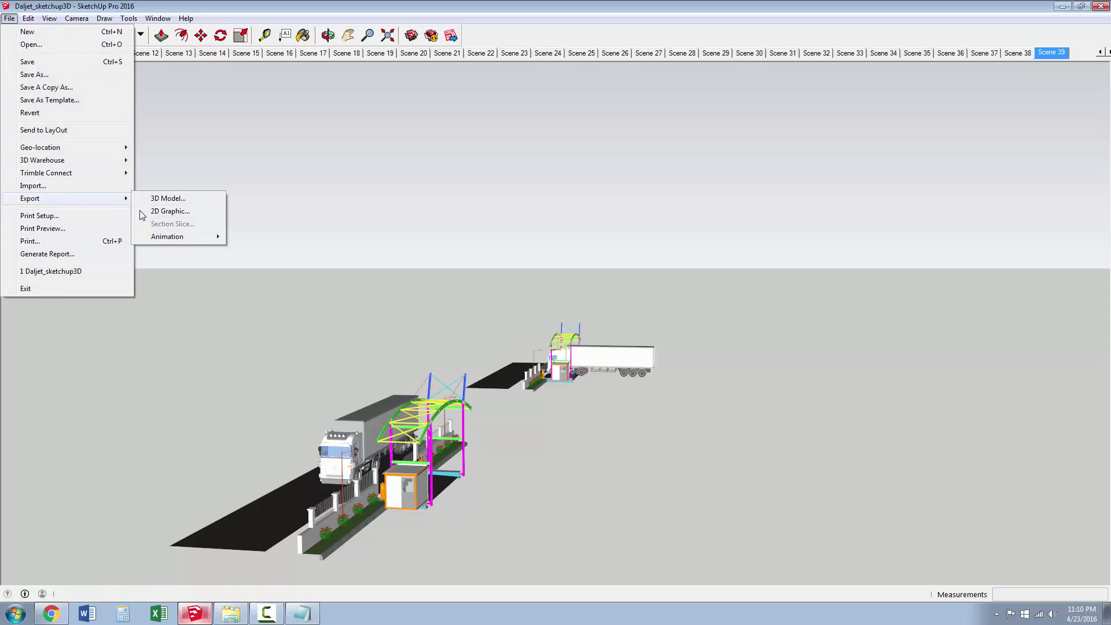
{"action": "mouse_move", "coordinate": [197, 237]}
{"action": "left_click", "coordinate": [253, 237]}
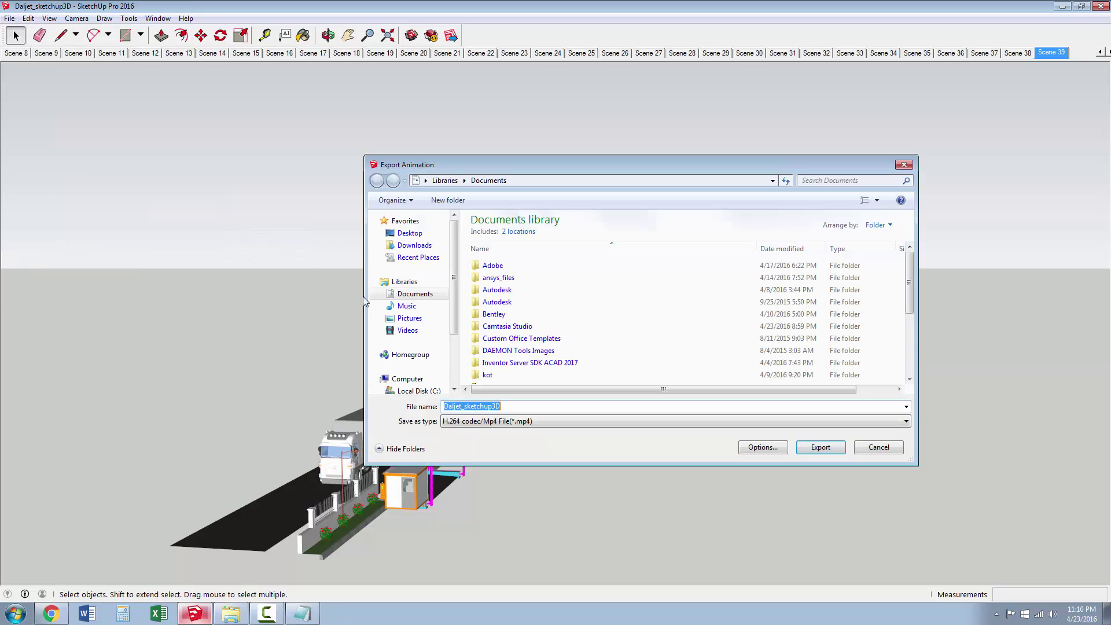
{"action": "left_click", "coordinate": [806, 450]}
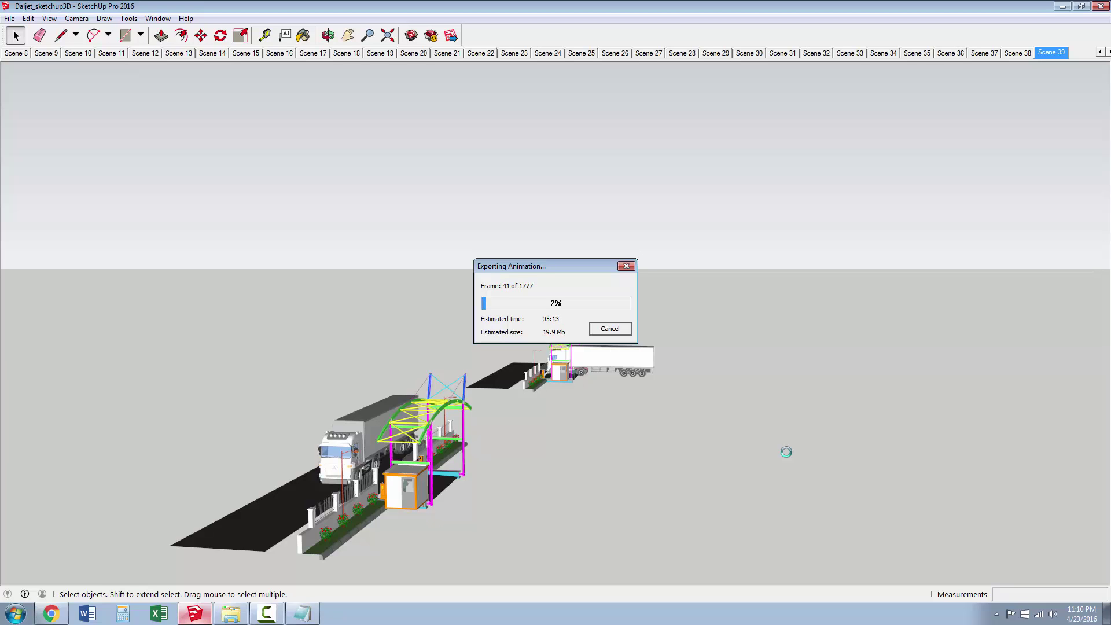
{"action": "left_click", "coordinate": [265, 617]}
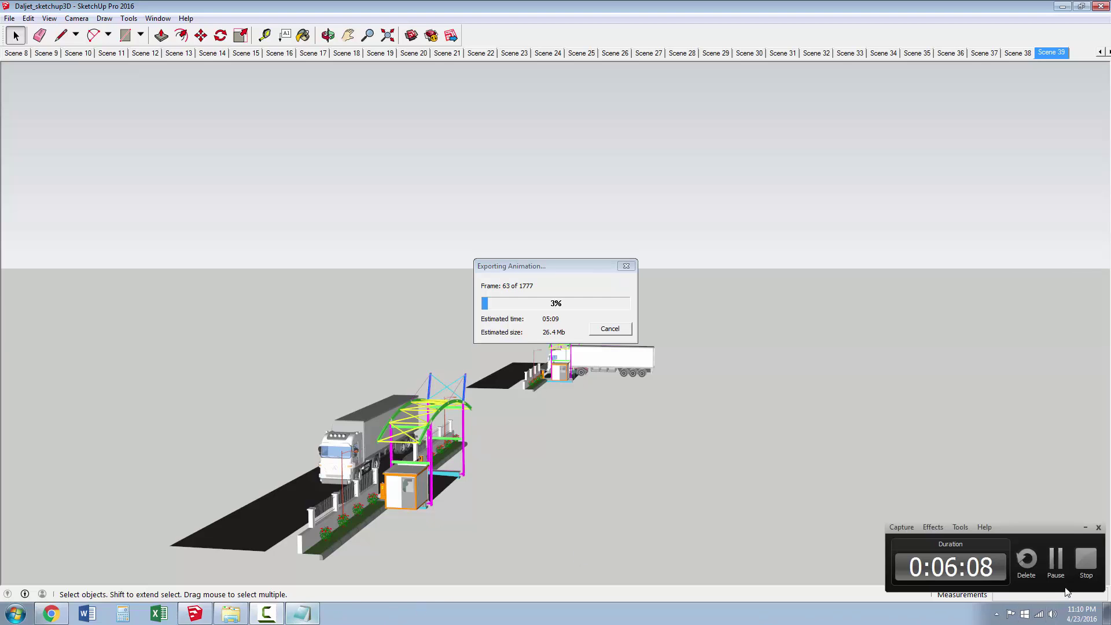